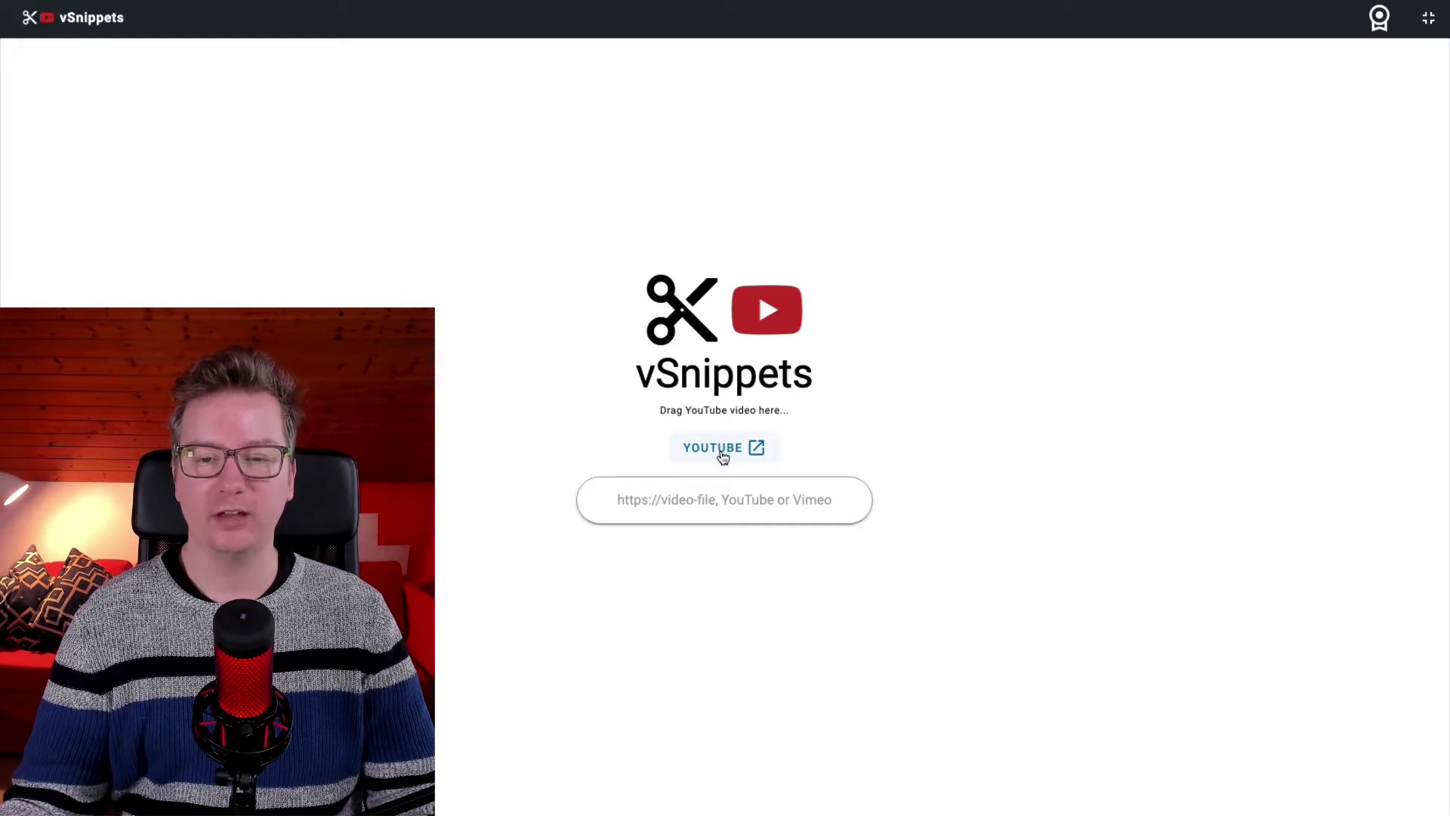
- Browse YouTube for the WPBeginner video "What is SEO And How Does it Work?" and load it into vSnippets
click(721, 451)
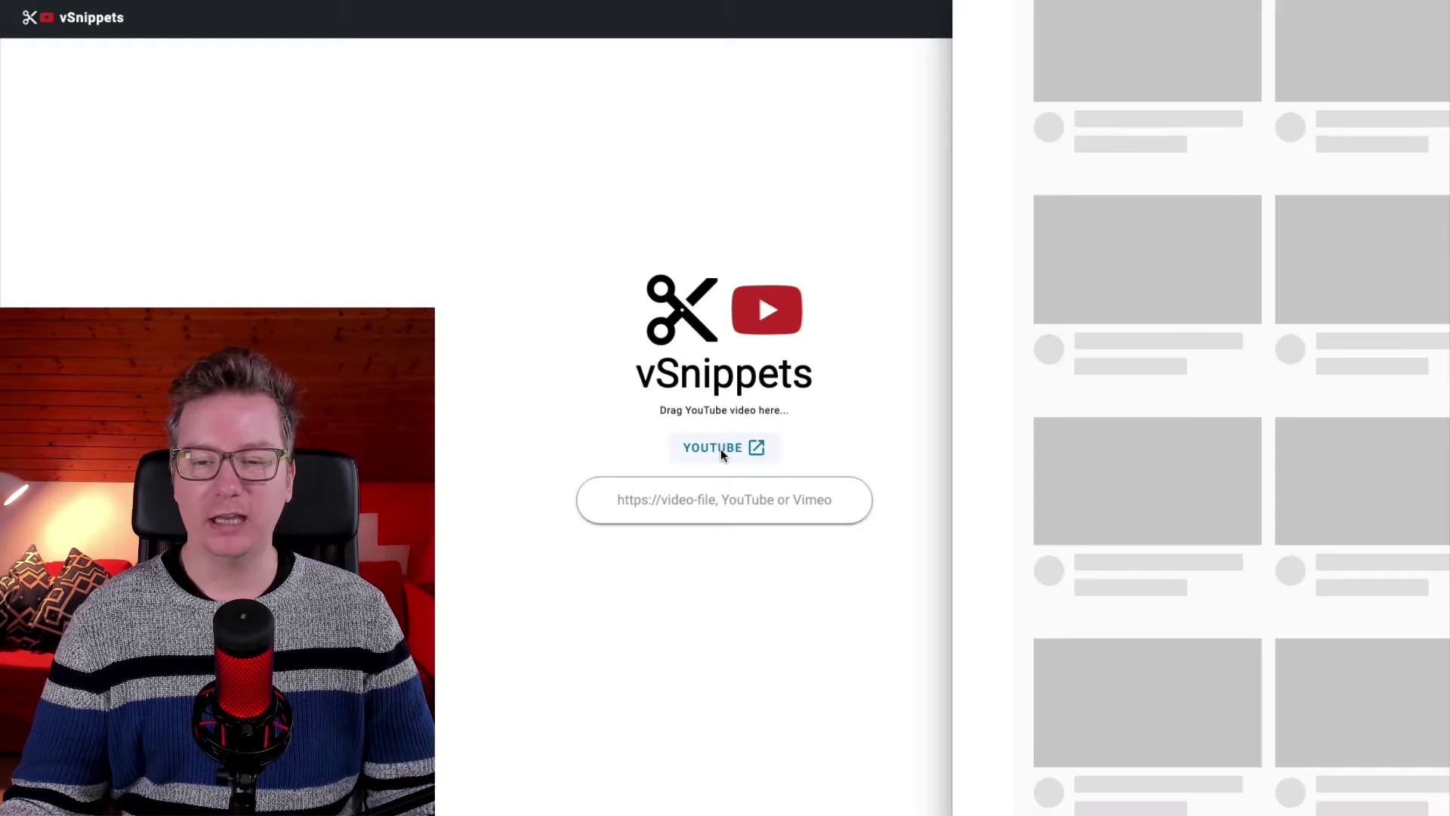
scroll(1208, 453, down, 7)
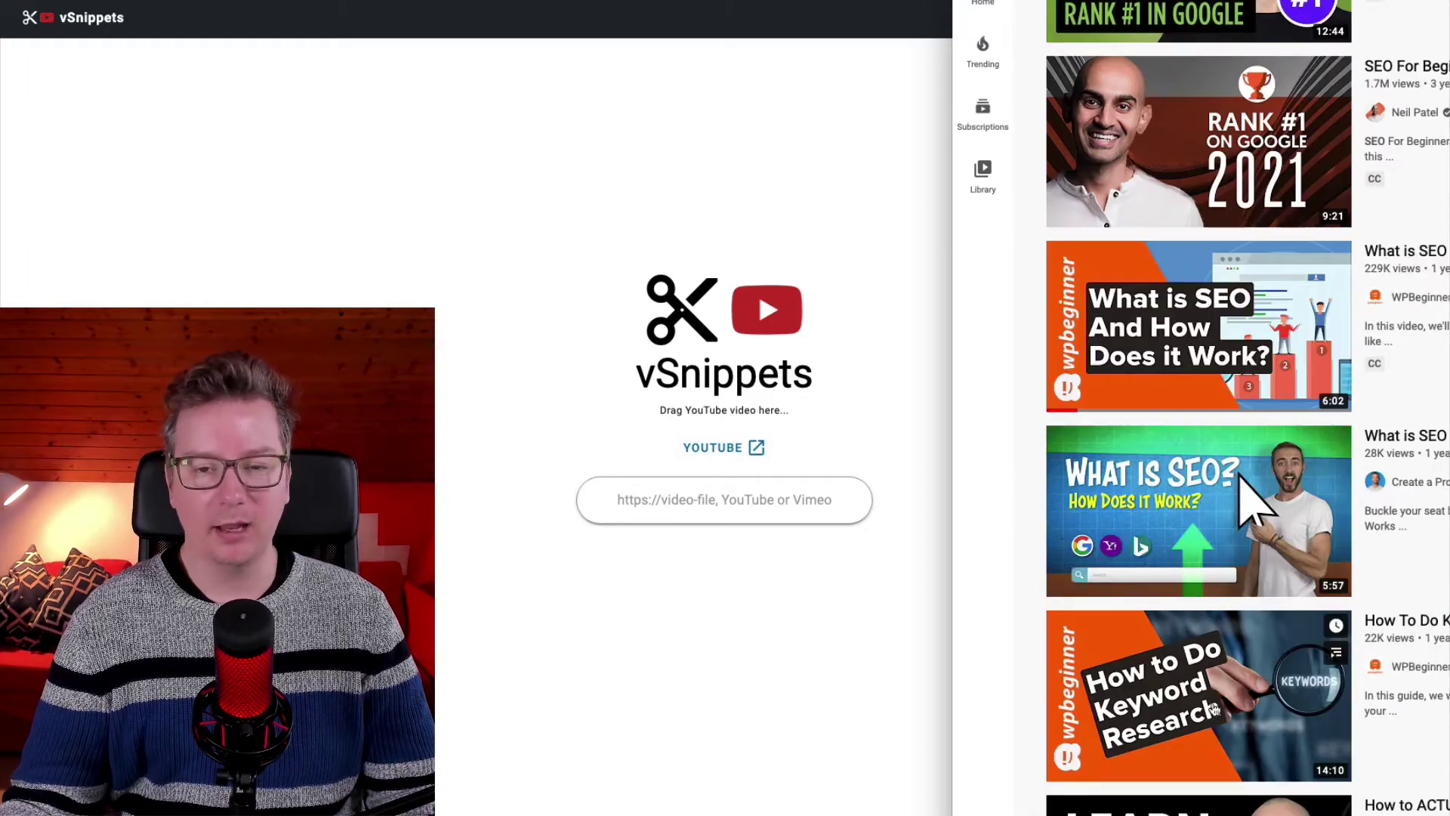
scroll(1355, 804, down, 1)
scroll(1358, 809, down, 15)
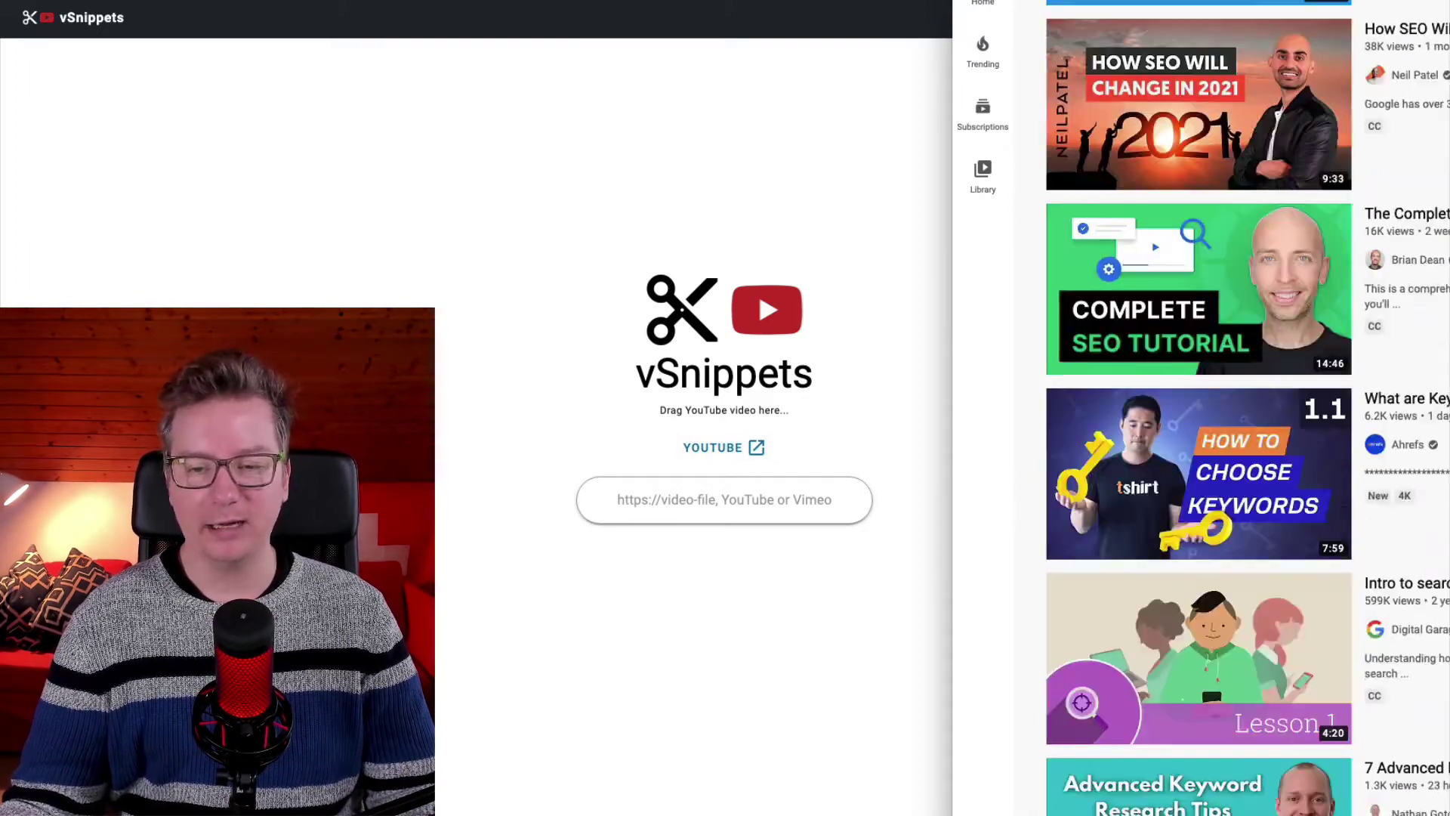
scroll(1125, 445, up, 15)
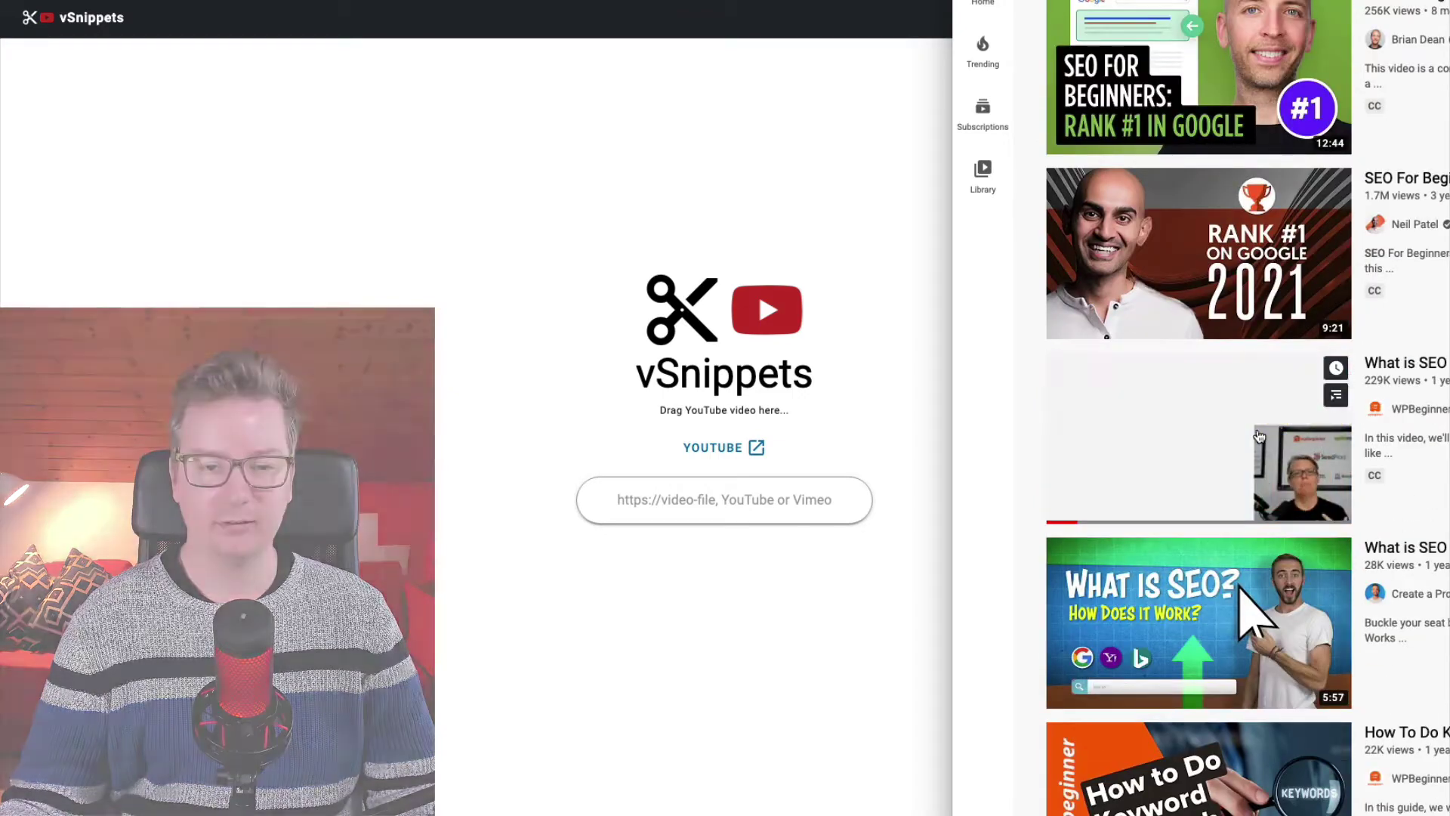
drag(1258, 437, 753, 271)
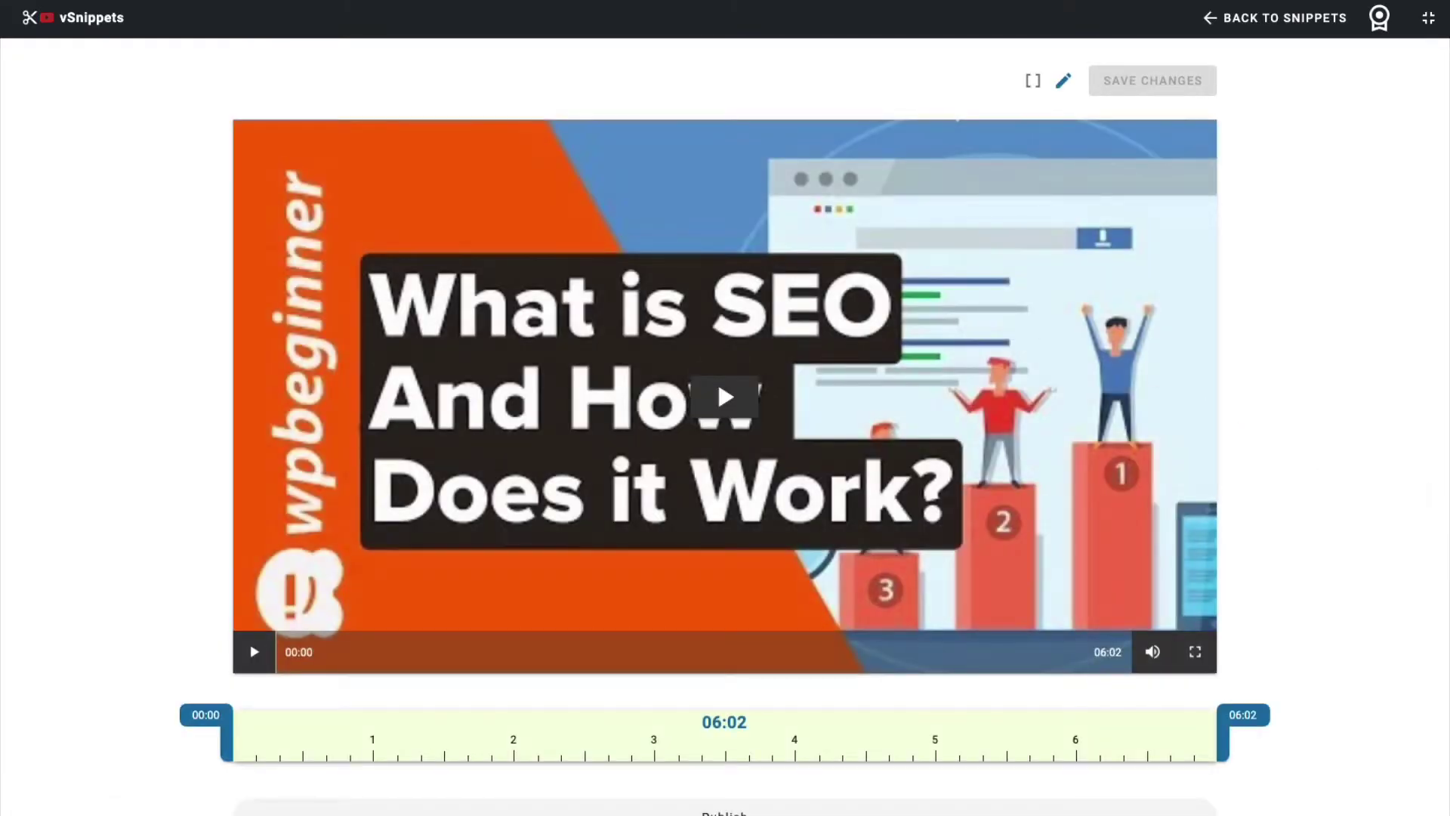
- Play the loaded video and trim the snippet's start to 01:42
scroll(725, 408, down, 2)
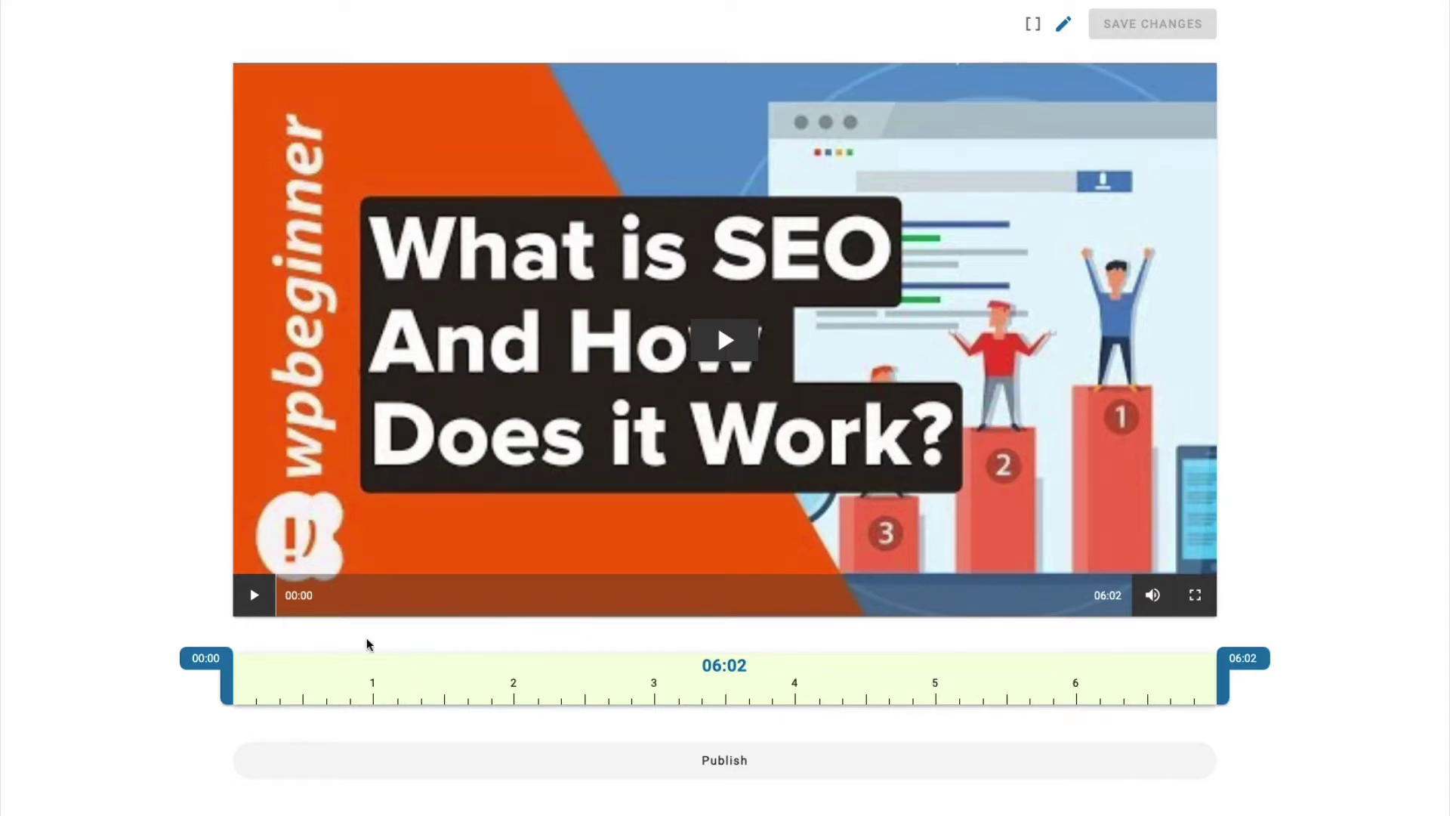
click(719, 332)
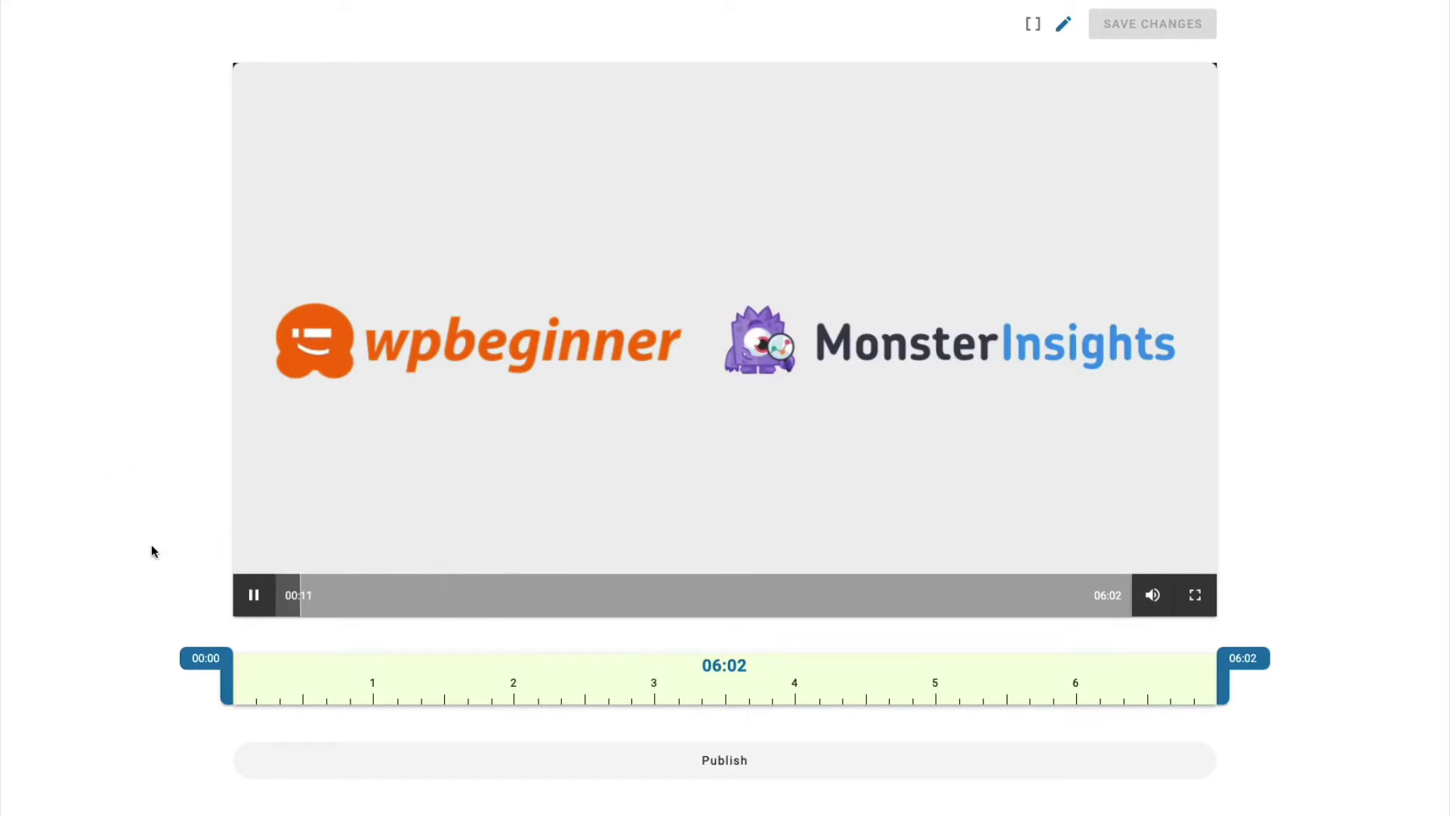
drag(236, 685, 251, 685)
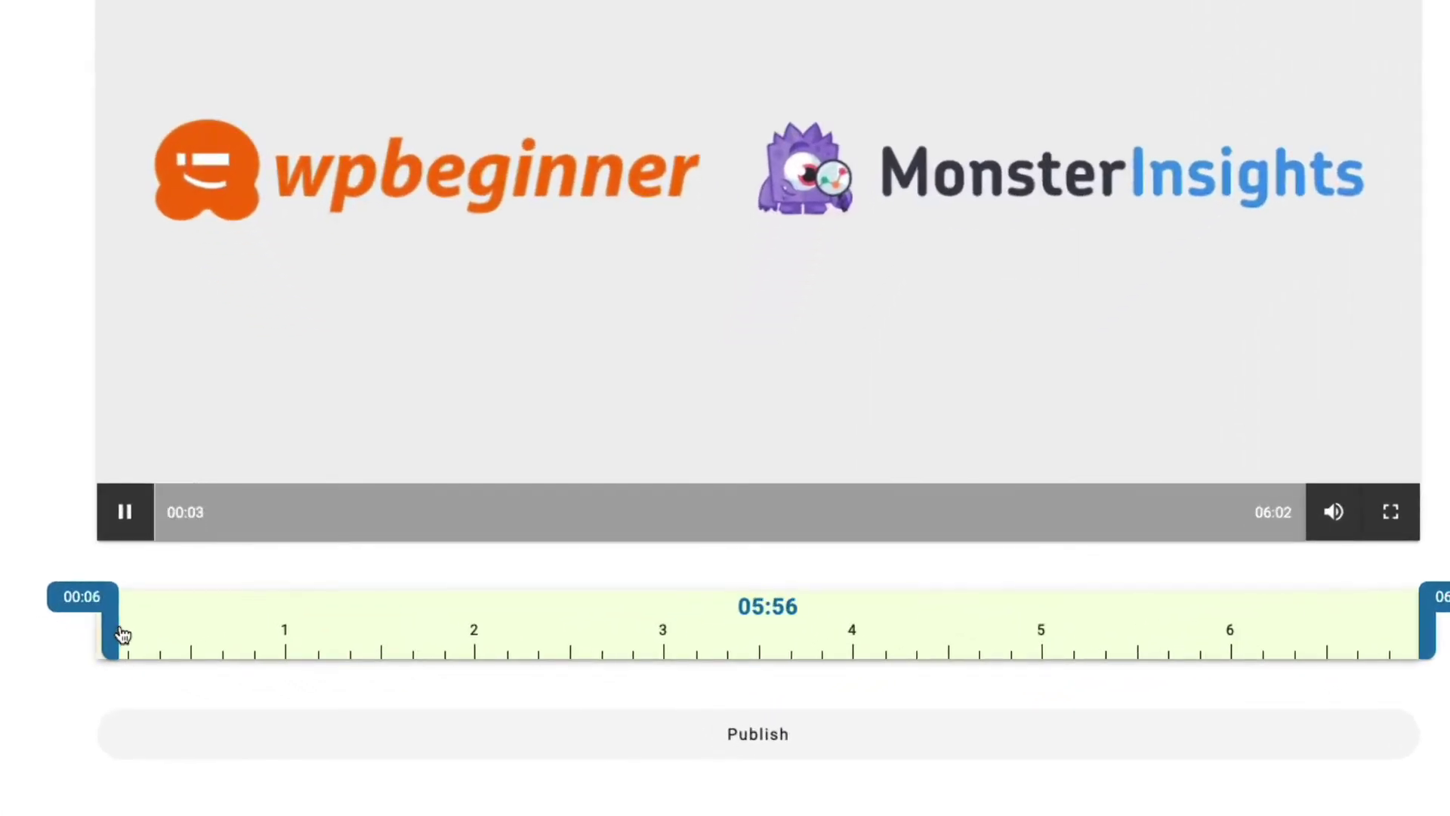
drag(121, 635, 468, 651)
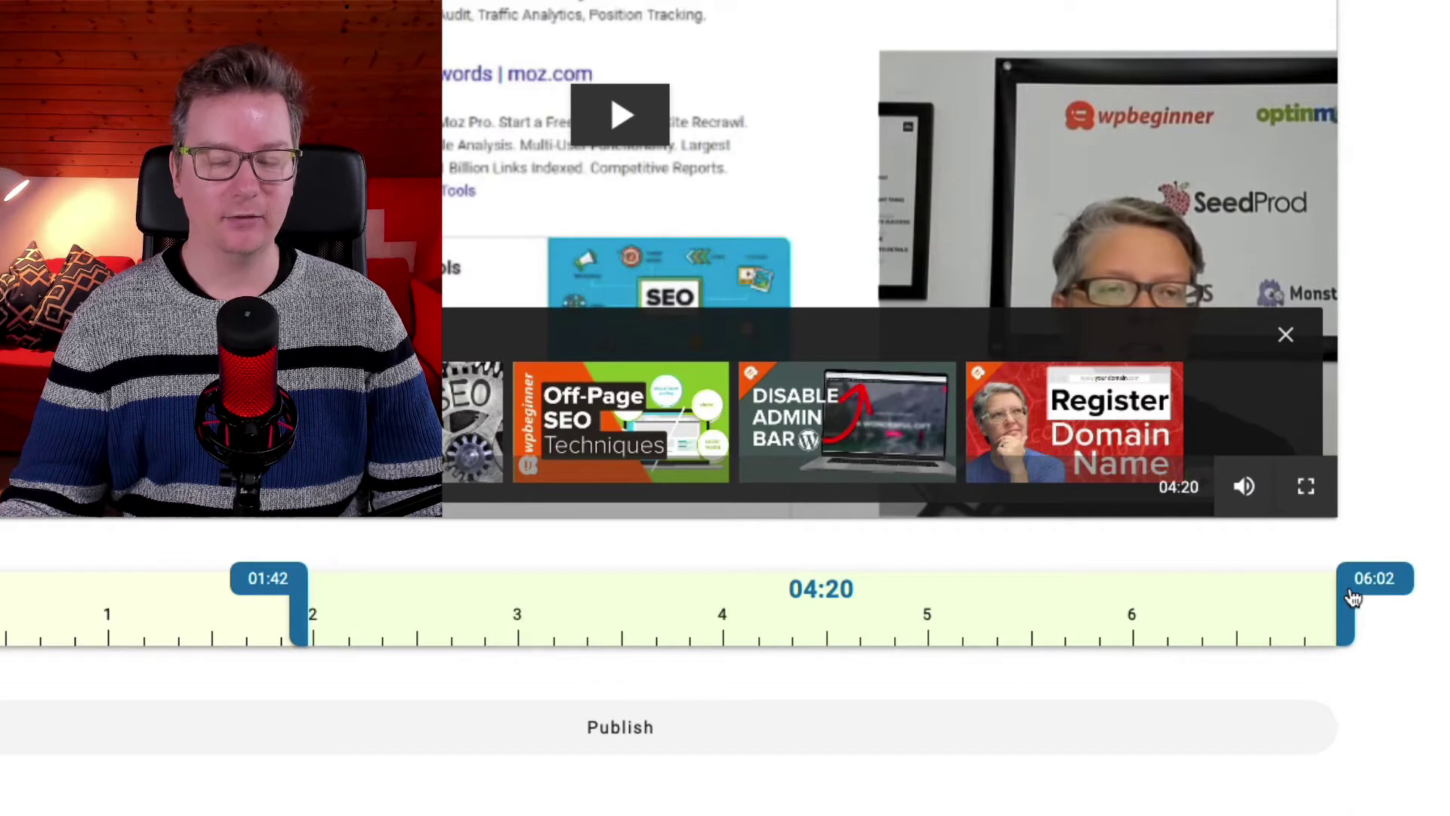
- Trim the snippet's end to make it one minute long and shift the range to 01:43–02:43
drag(925, 623, 992, 618)
drag(1345, 588, 556, 601)
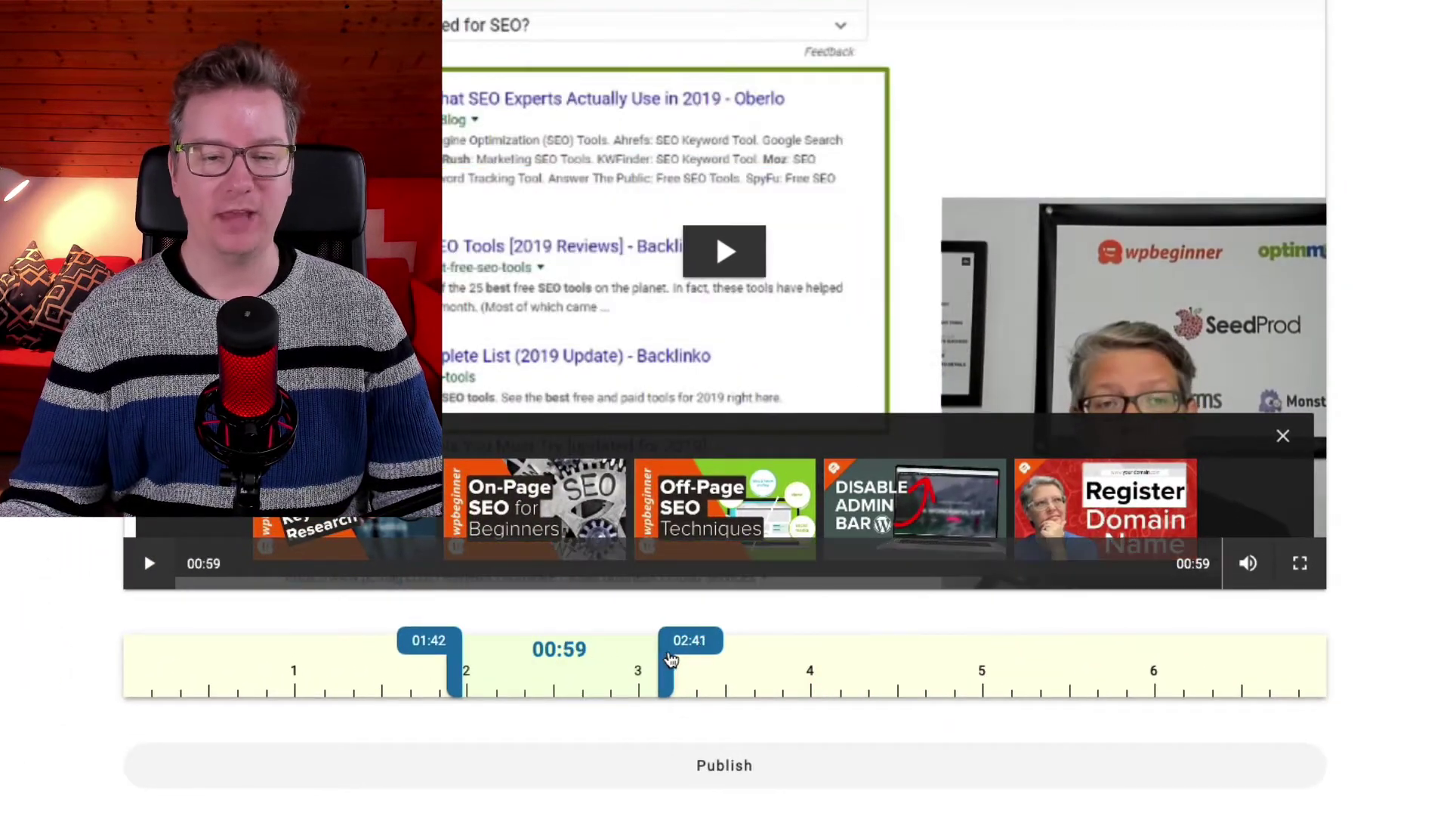
drag(671, 659, 680, 656)
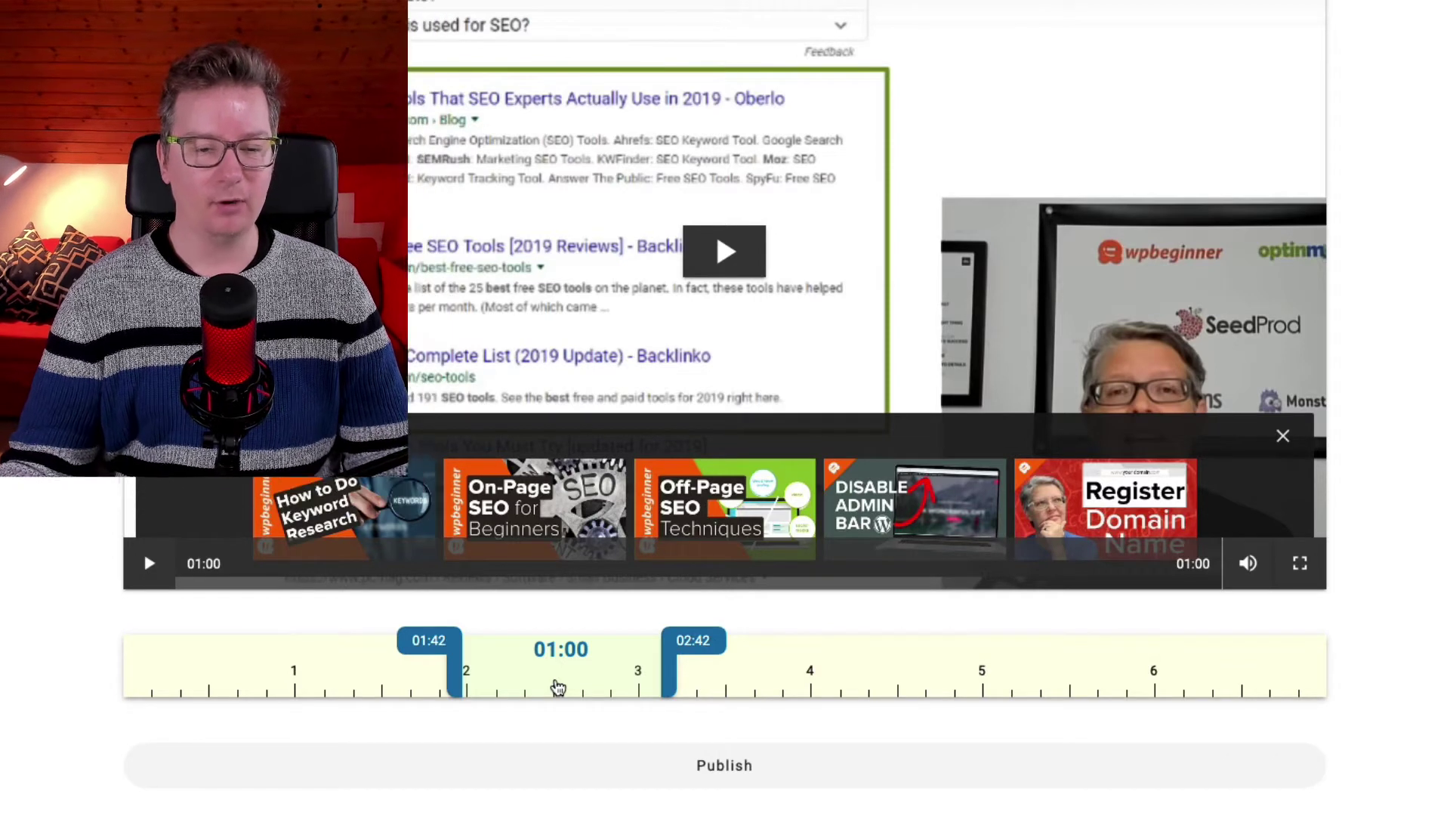
mouse_move(558, 687)
mouse_down()
mouse_move(1149, 682)
mouse_move(287, 672)
mouse_move(613, 678)
mouse_move(554, 680)
mouse_up()
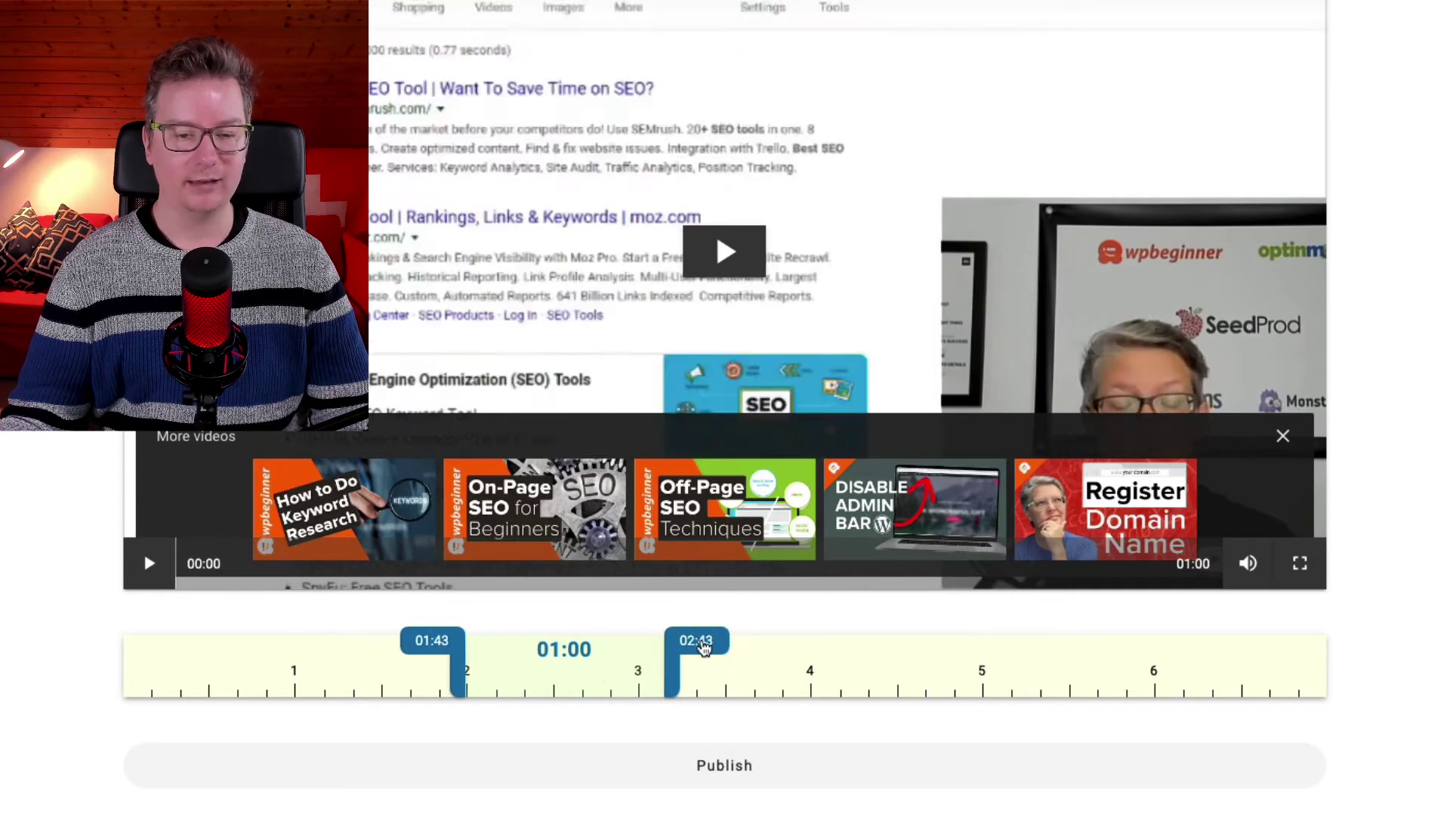
mouse_move(722, 650)
mouse_down()
mouse_move(1280, 650)
mouse_move(701, 646)
mouse_up()
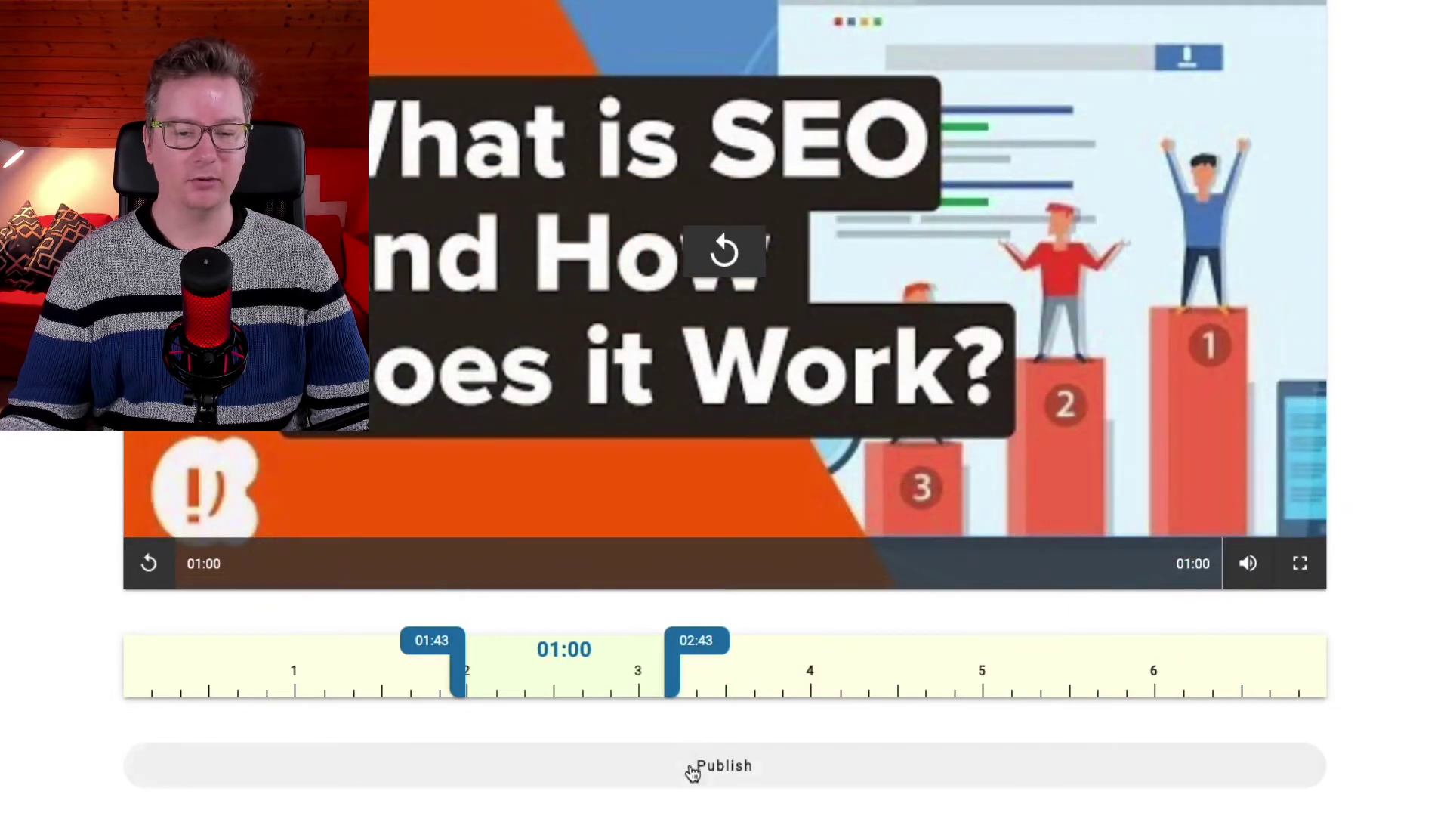
- Publish the snippet and copy its shortcode [vsnippets id="1"]
click(786, 780)
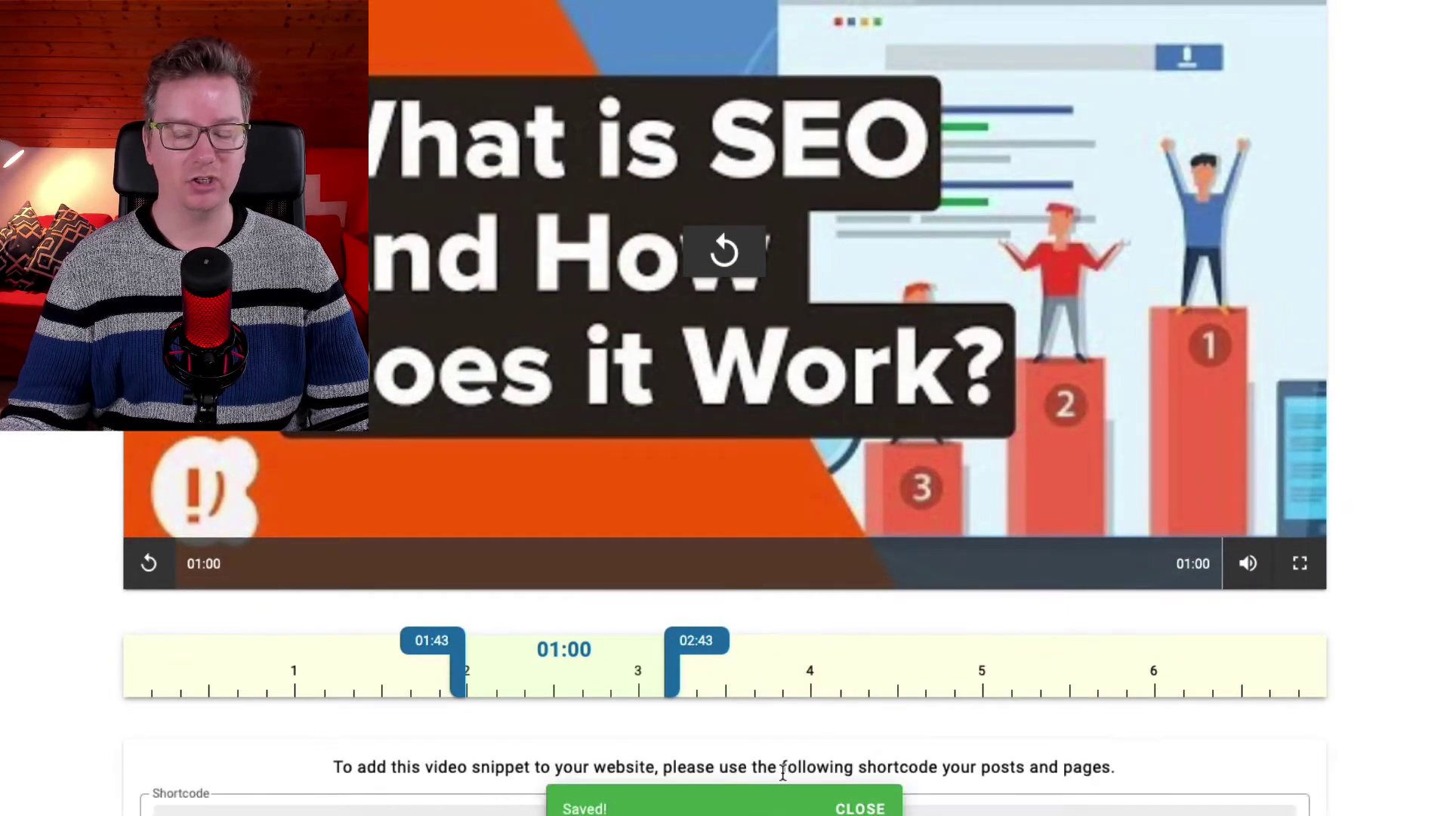
scroll(777, 769, down, 2)
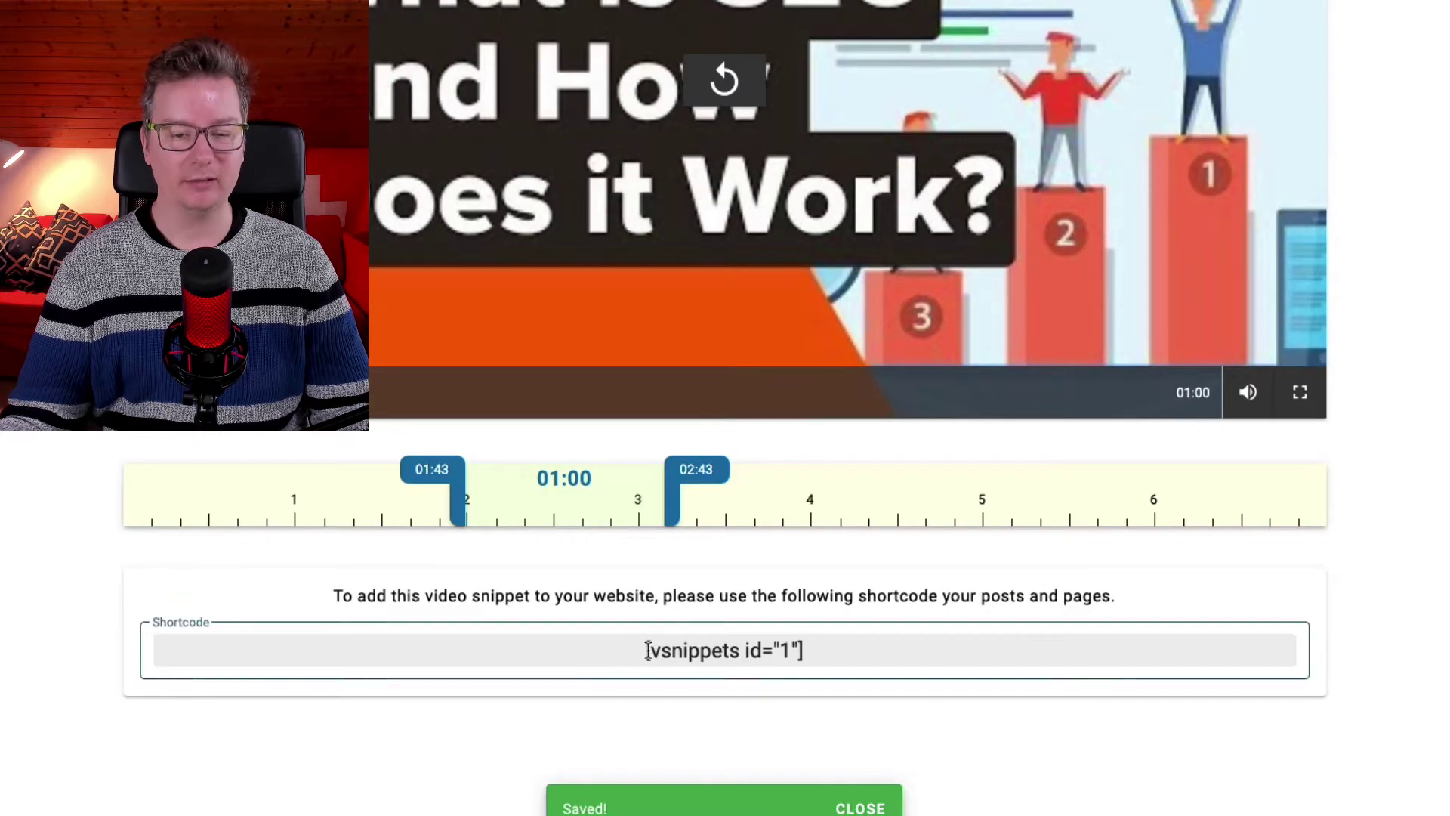
drag(643, 651, 817, 652)
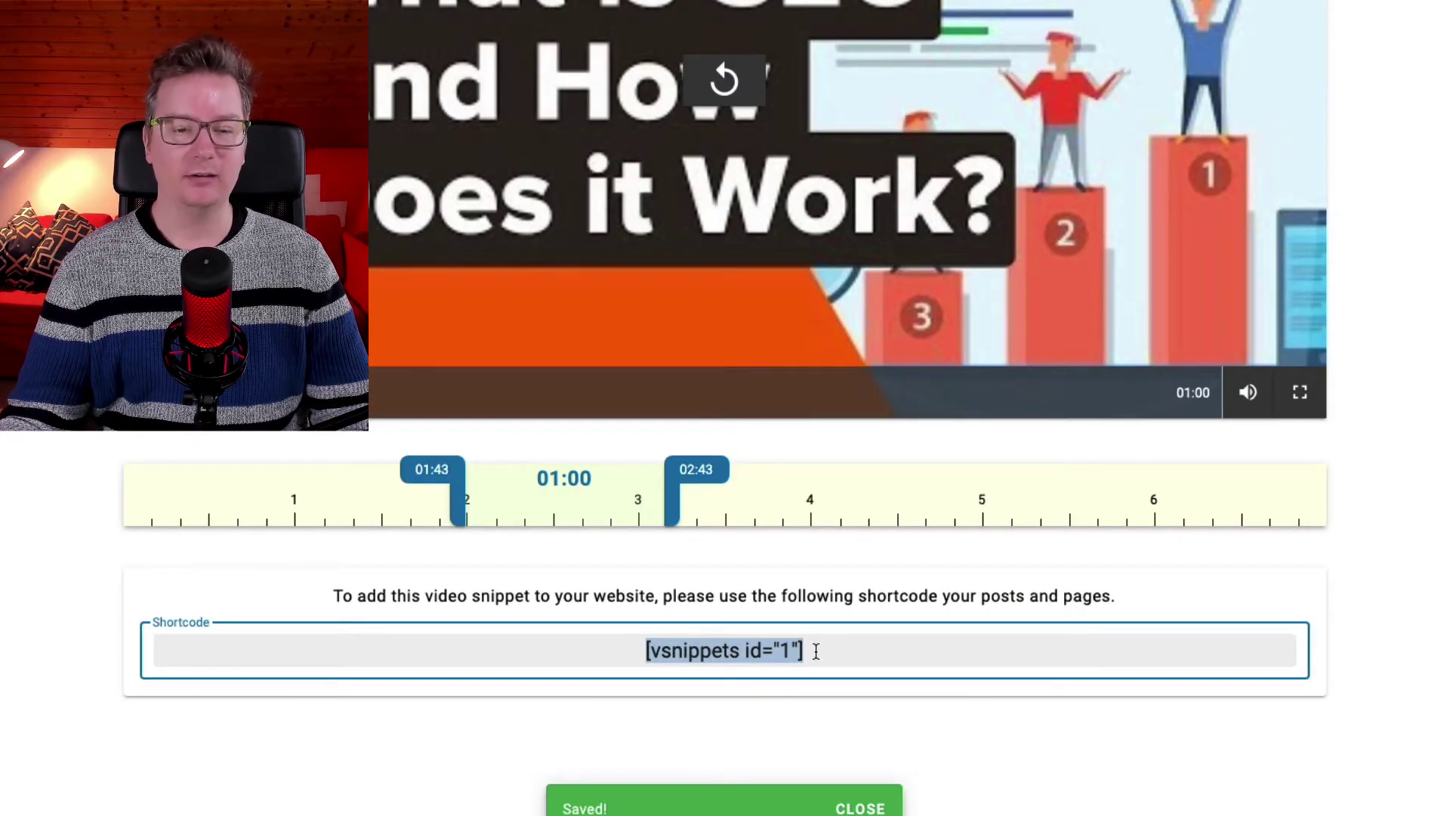
click(810, 655)
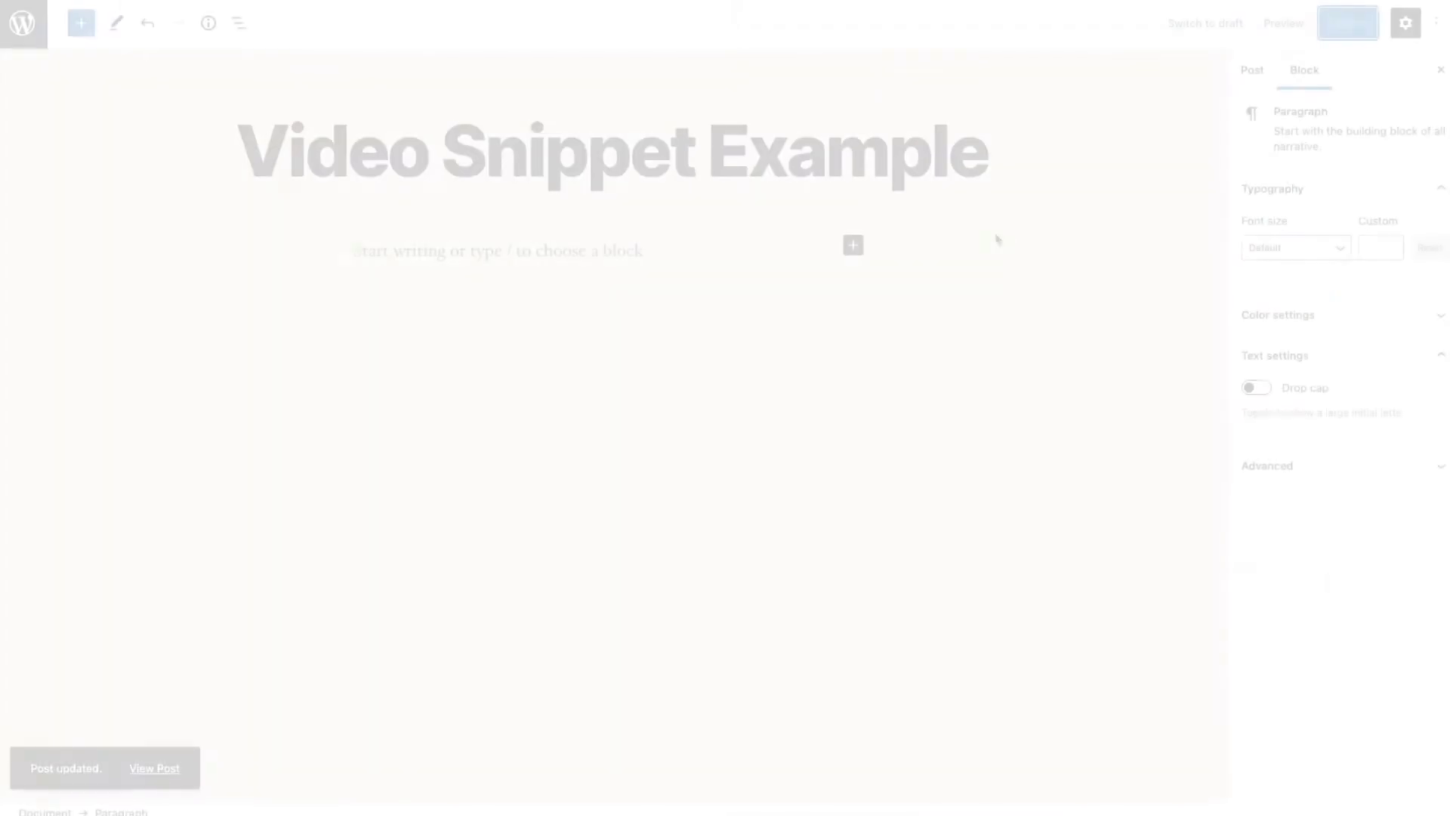
- In the WordPress post editor, add a Shortcode block containing [vsnippets id="1"] to the "Video Snippet Example" post and update the post
click(853, 245)
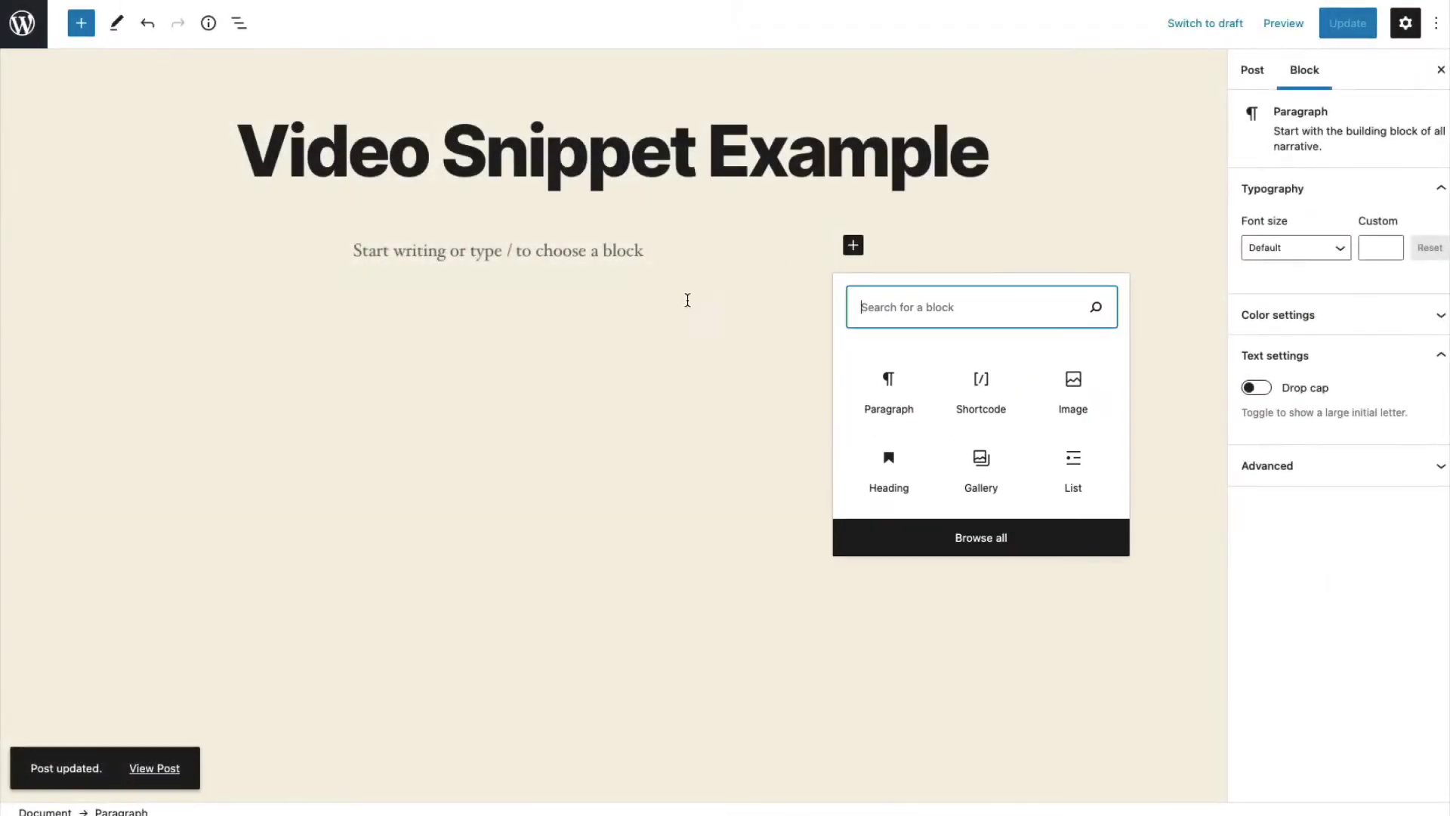
click(966, 389)
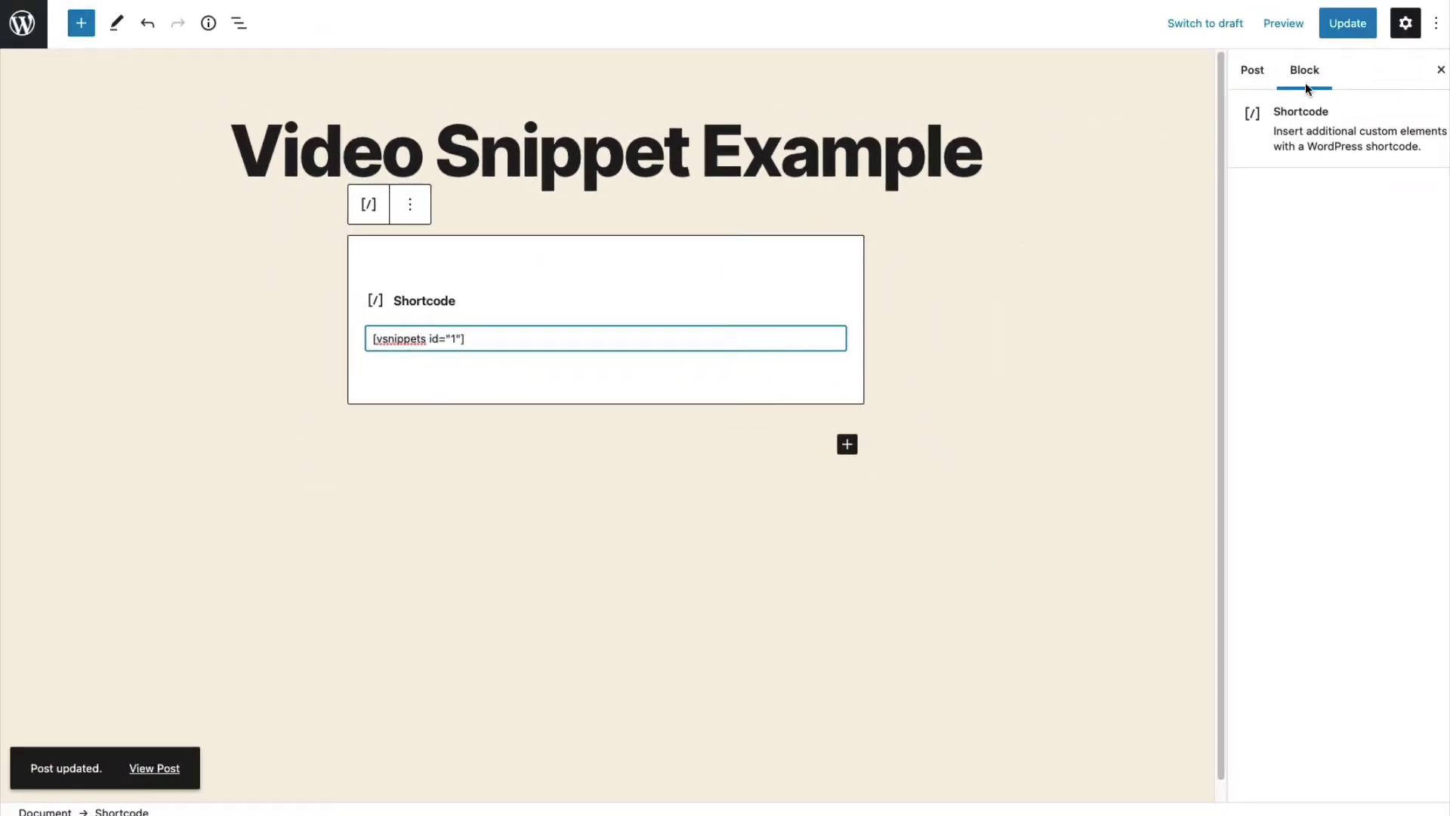
click(1343, 29)
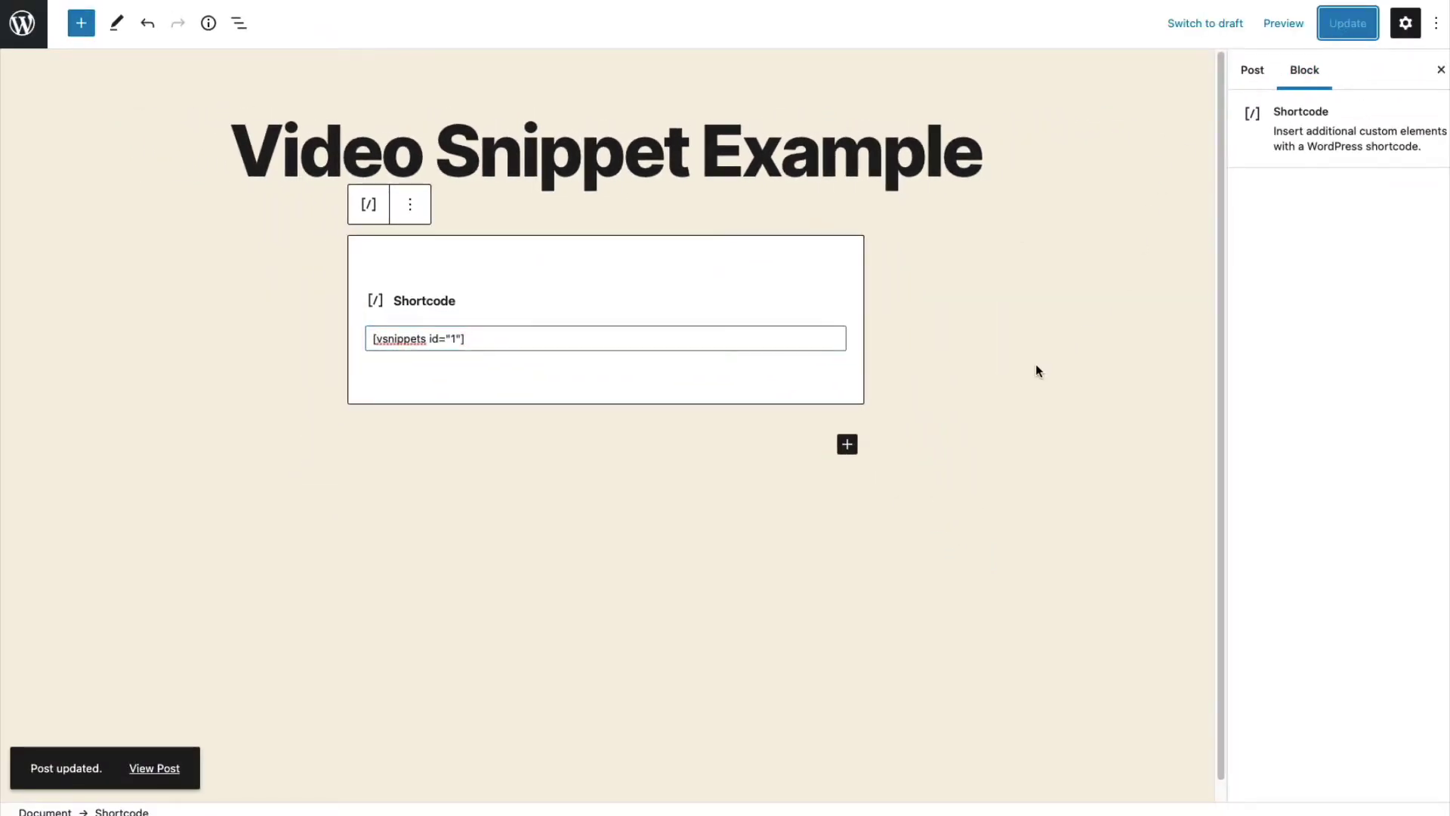
- View the "Video Snippet Example" post on the site, play the embedded snippet and toggle its sound
click(154, 769)
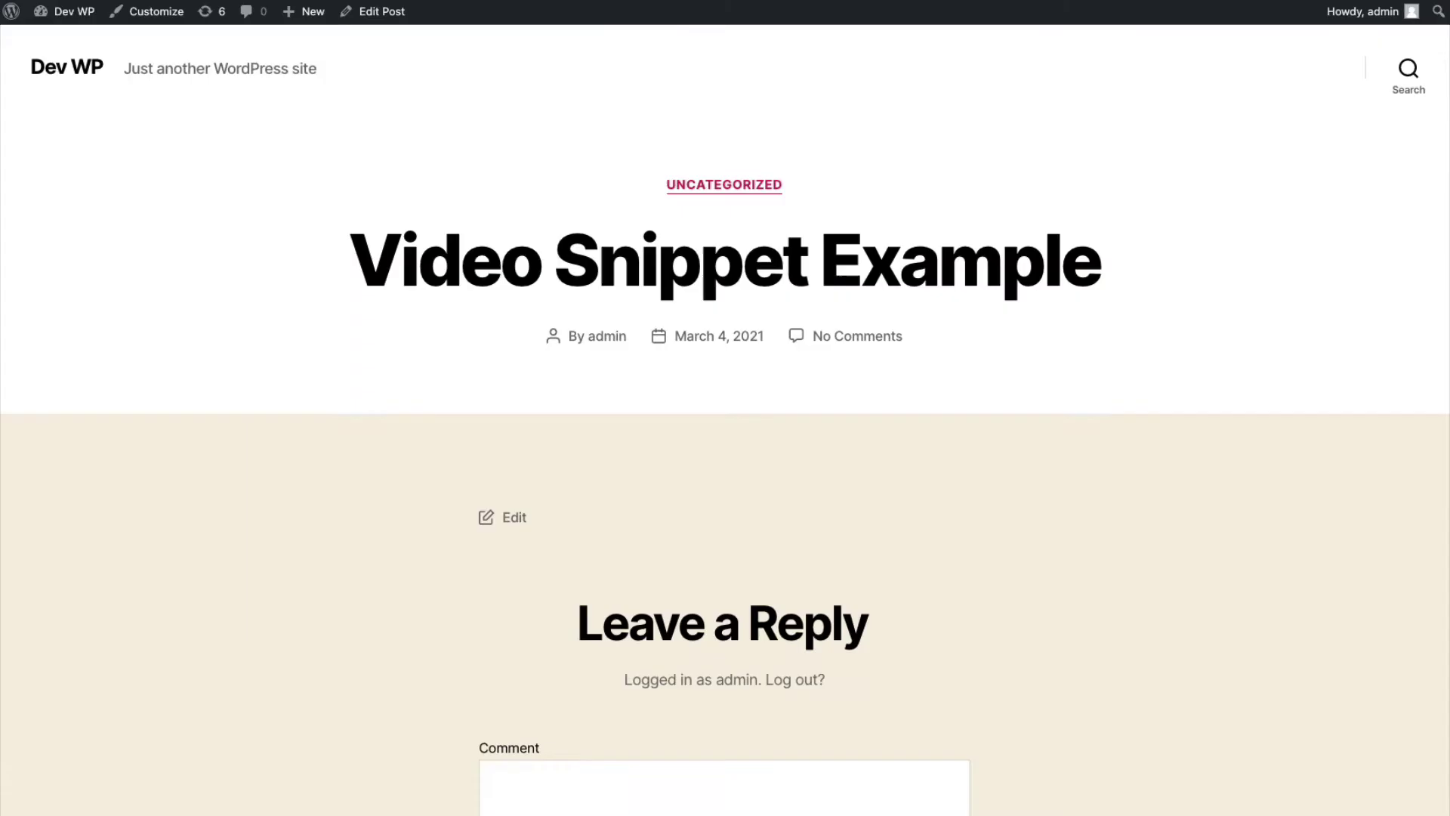
scroll(726, 408, down, 15)
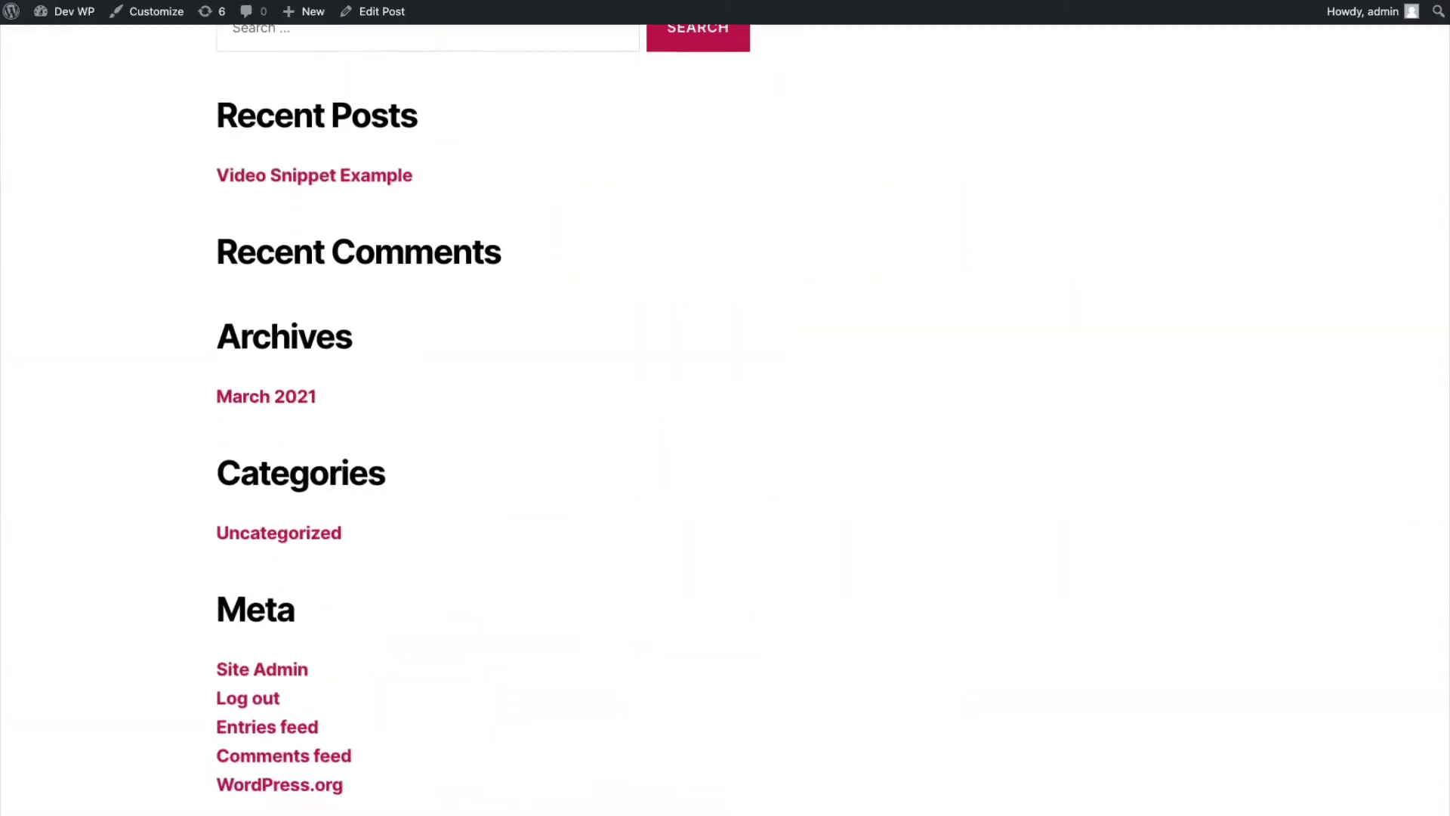
scroll(725, 408, up, 15)
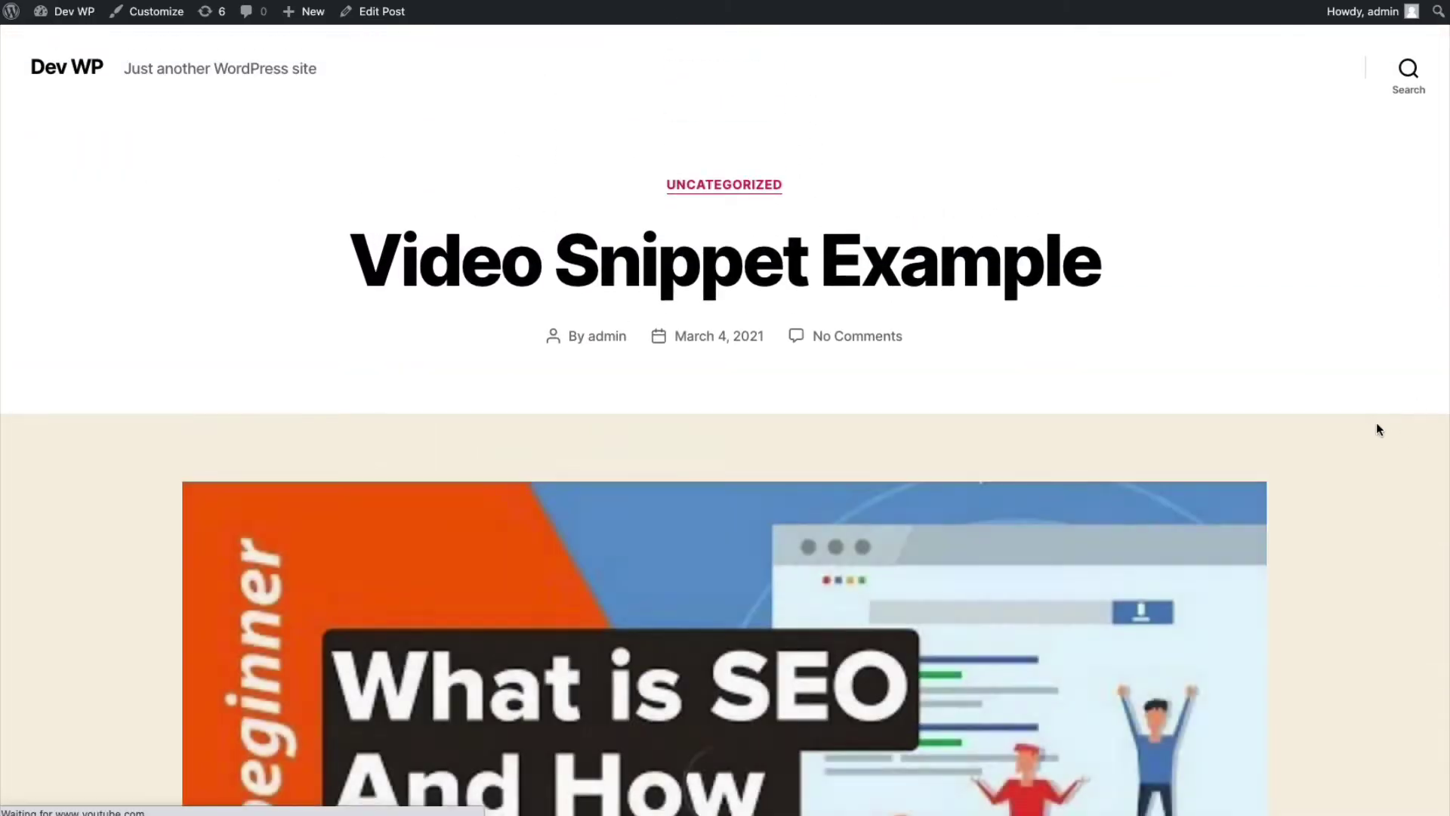
scroll(1370, 423, down, 6)
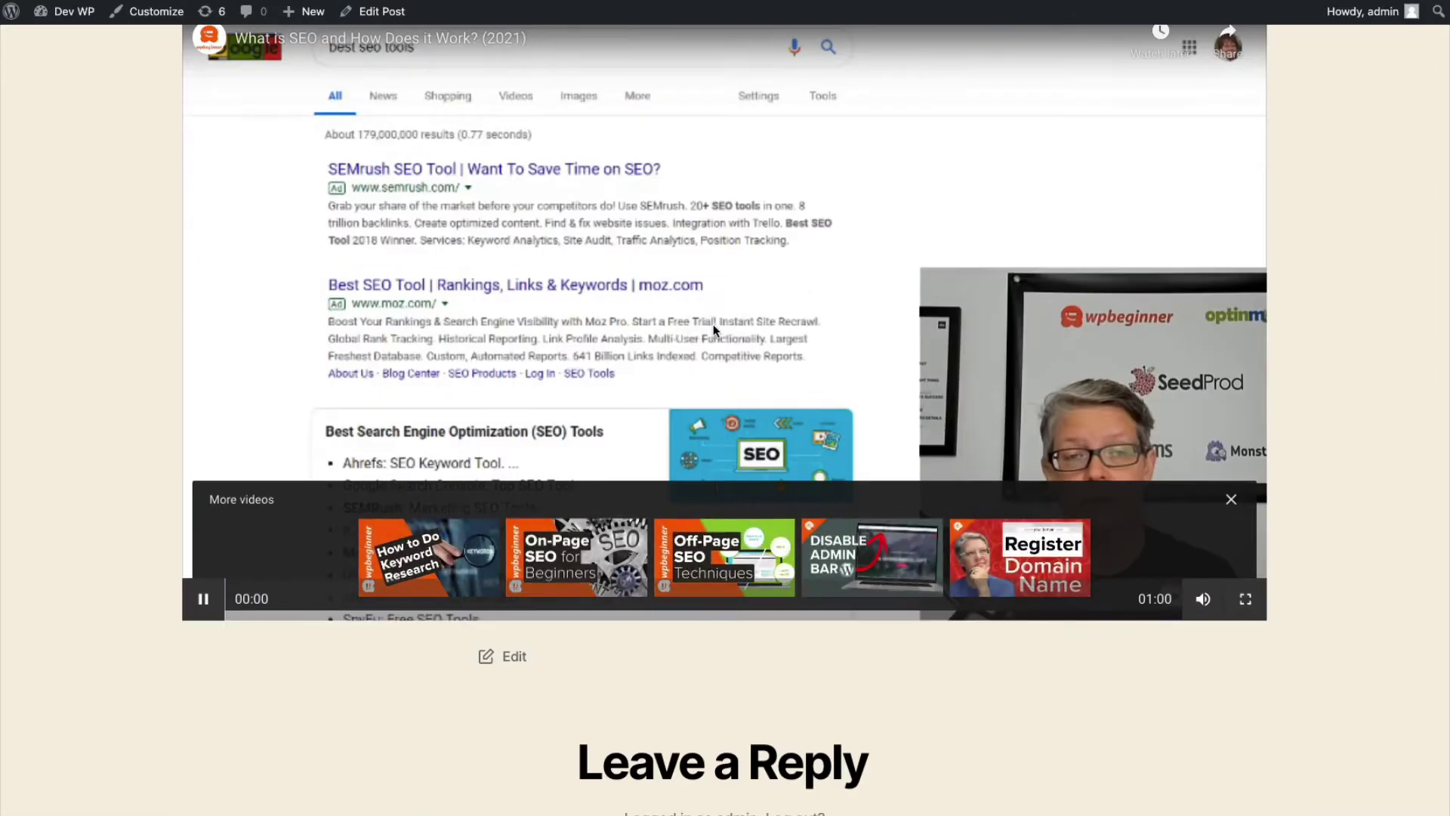
click(713, 324)
scroll(524, 354, up, 1)
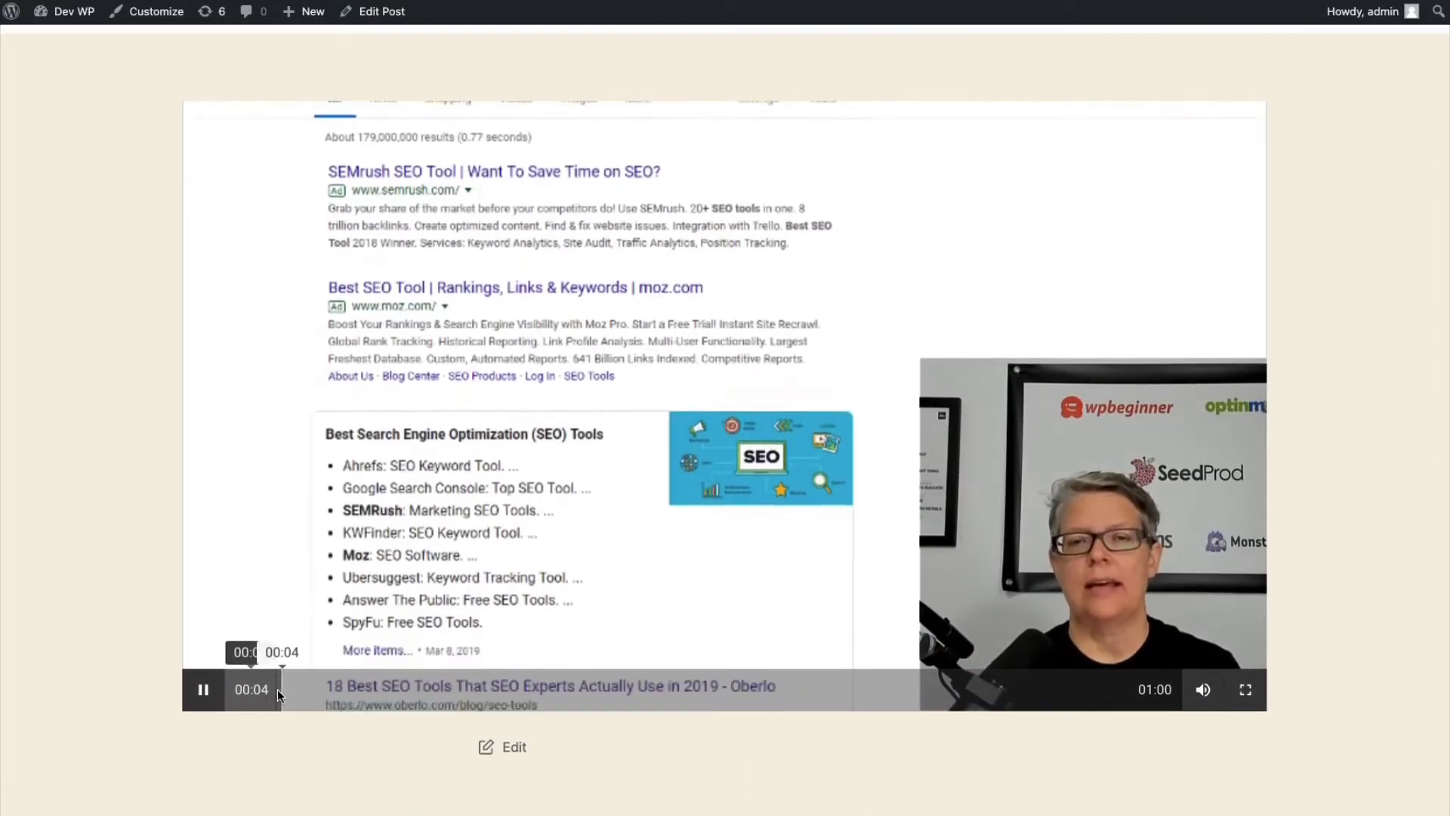
click(1203, 689)
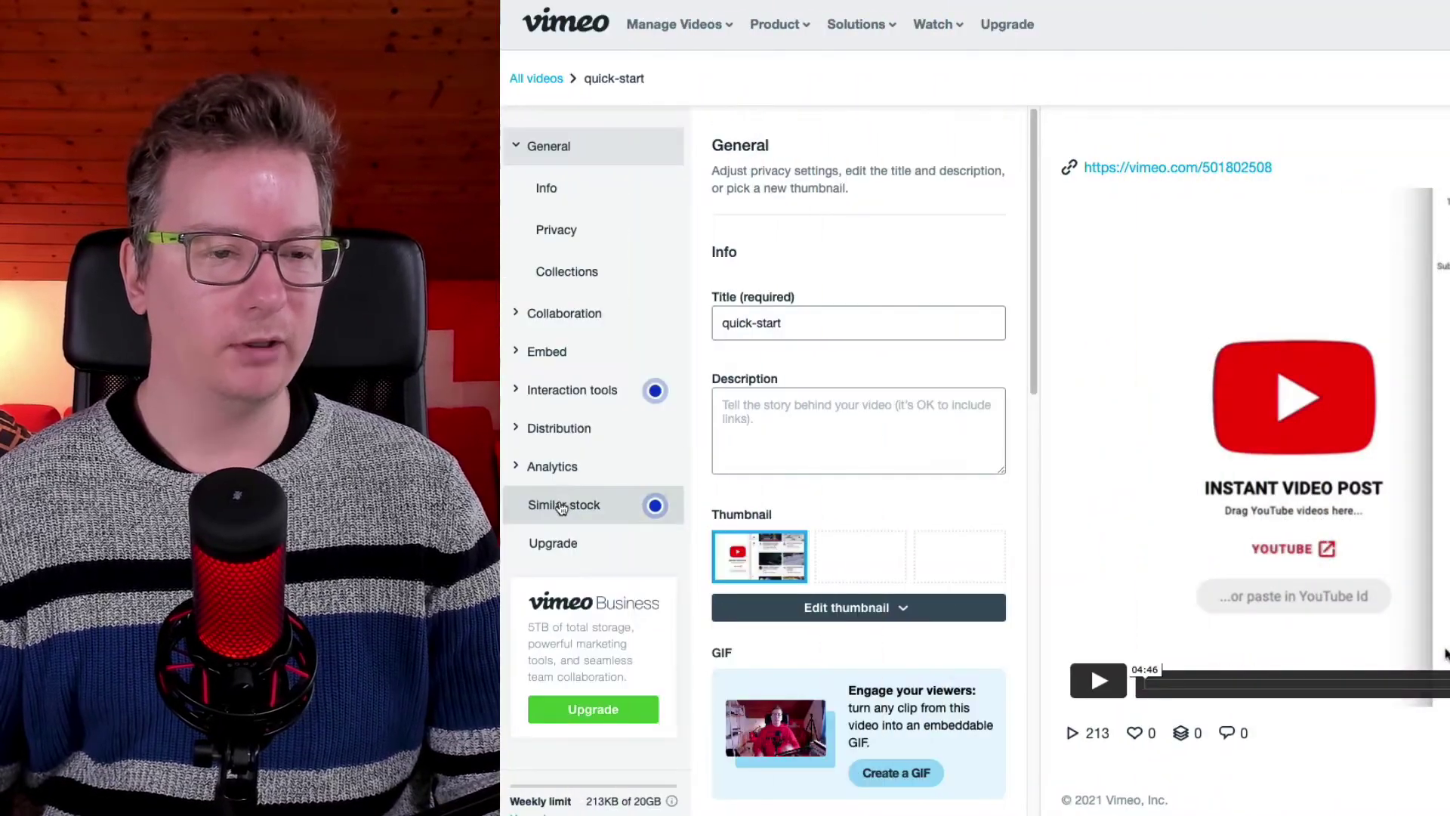
- On Vimeo, copy the High def (mp4, 1280x720) video file link of the quick-start video
click(514, 429)
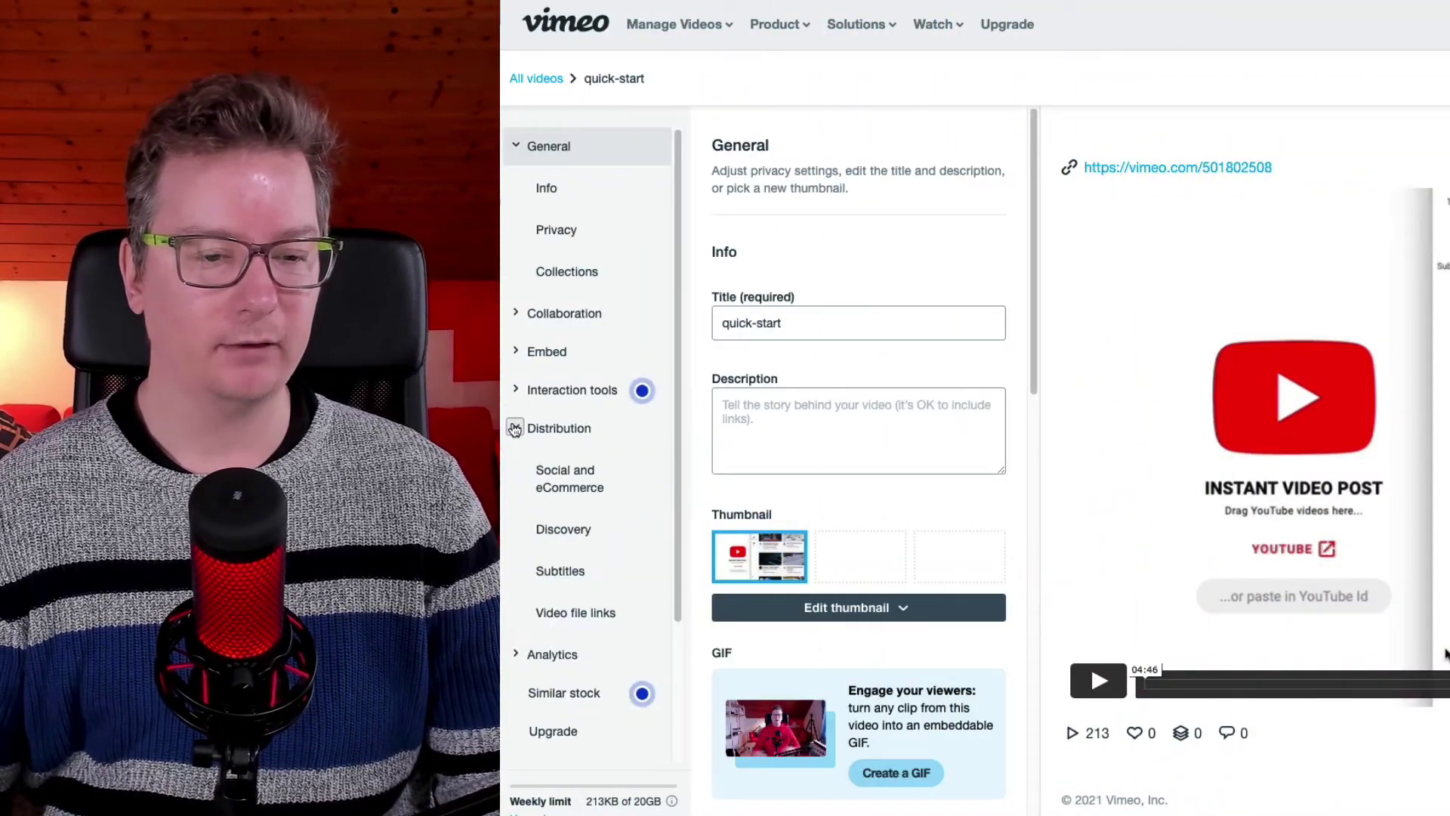
scroll(521, 428, down, 1)
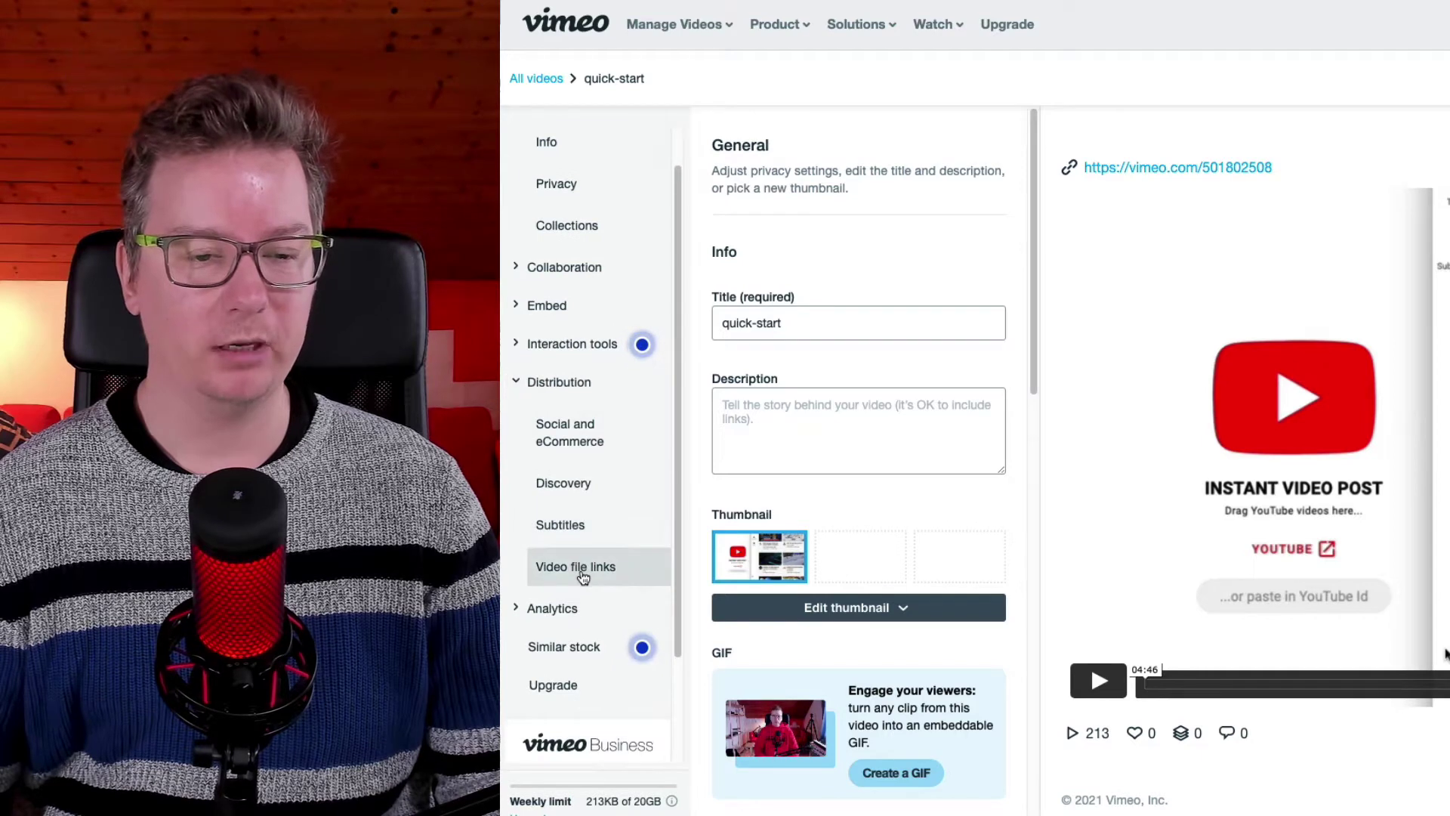
click(576, 580)
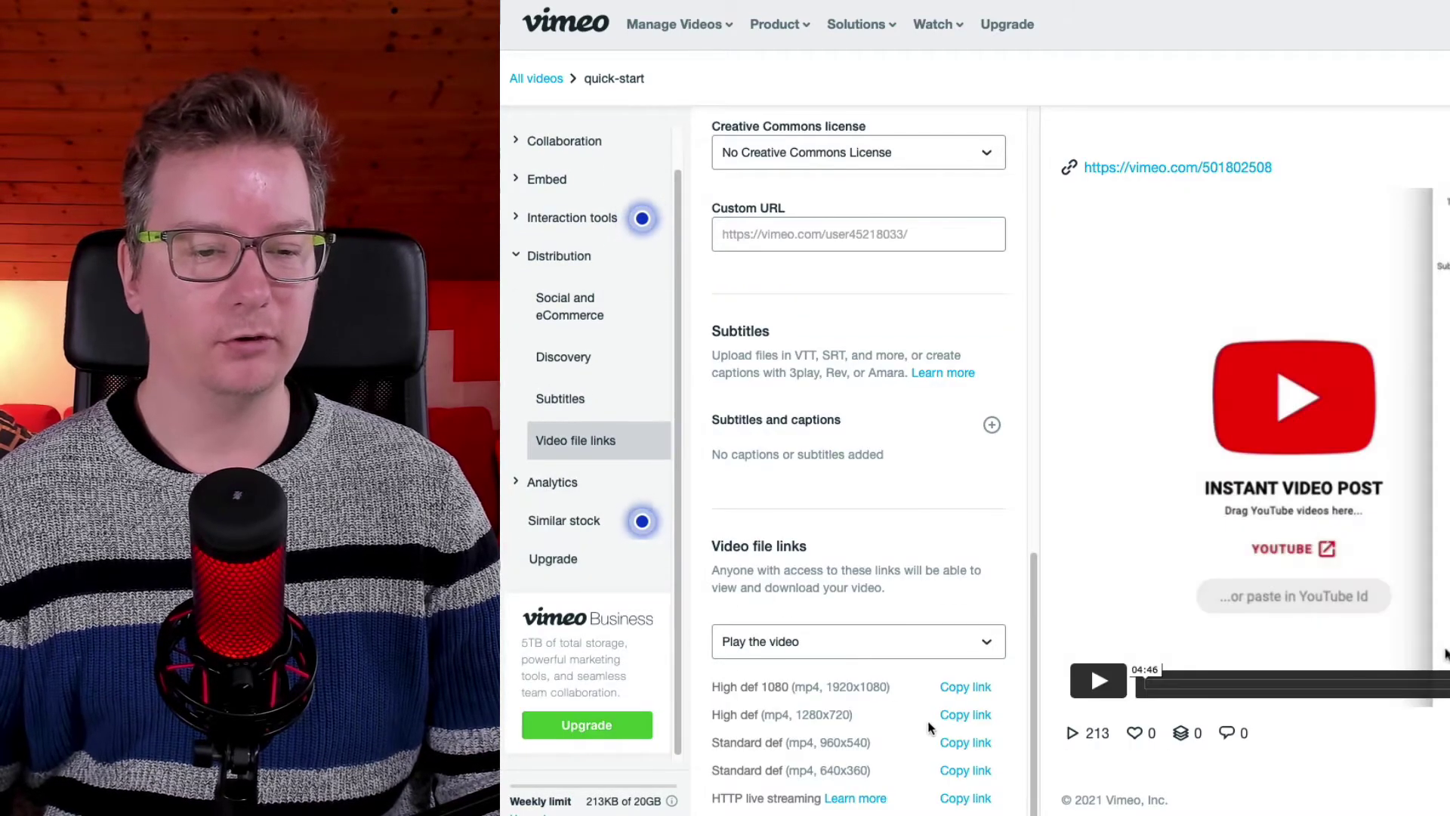
click(974, 718)
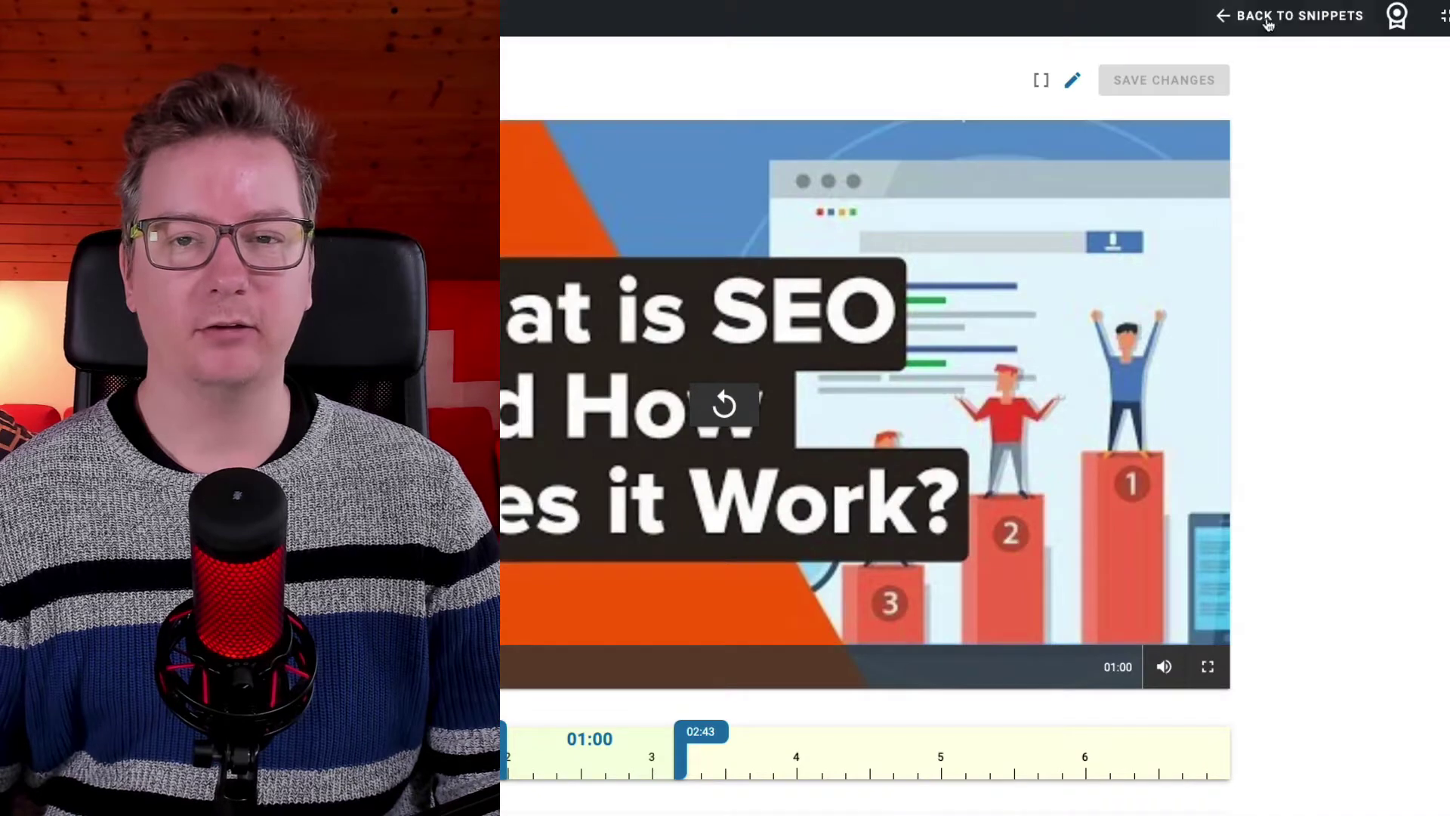
- Return to the vSnippets list, load the copied Vimeo file link as a new snippet, and briefly play and pause the video
click(1269, 23)
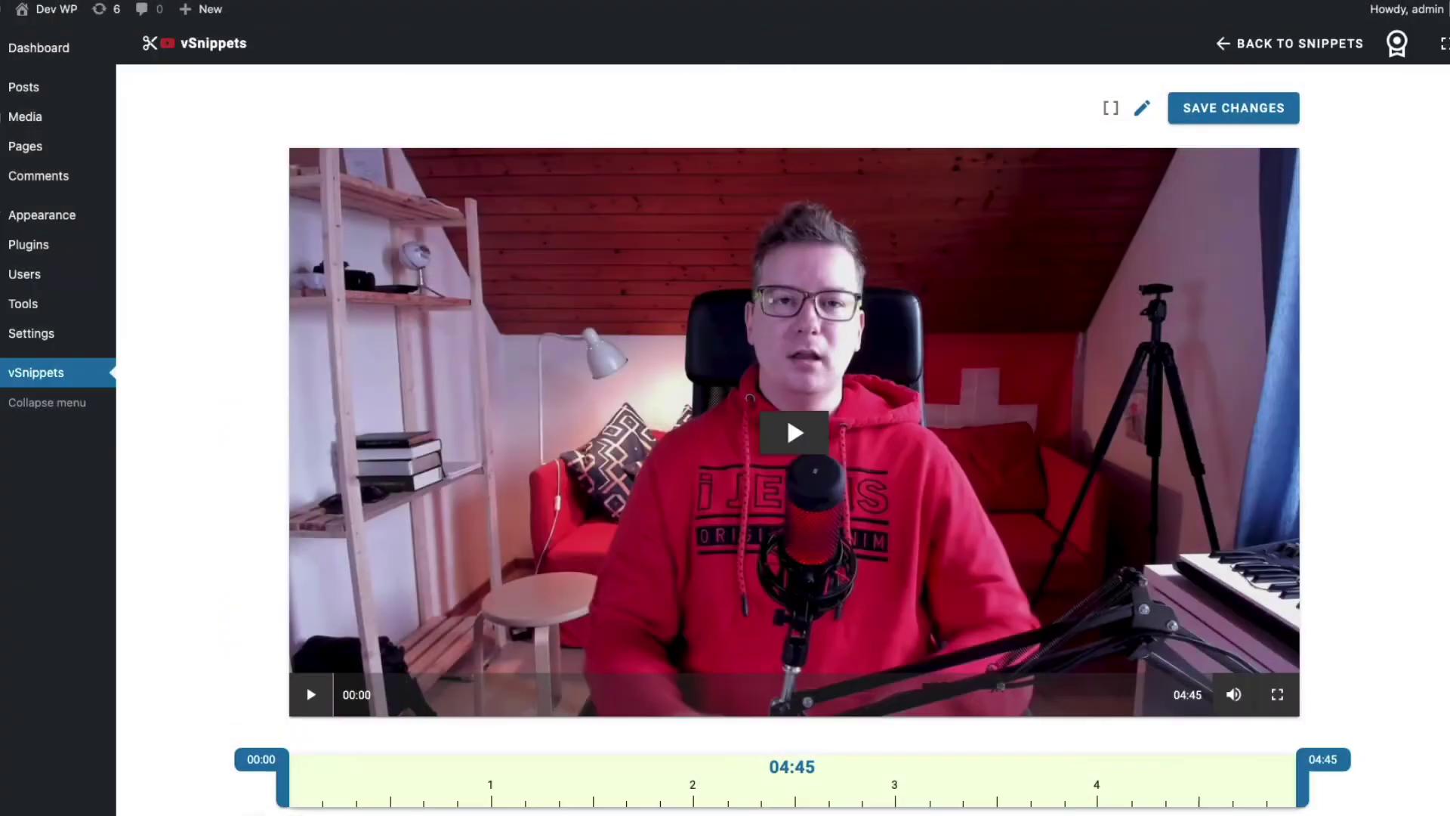
scroll(782, 416, down, 2)
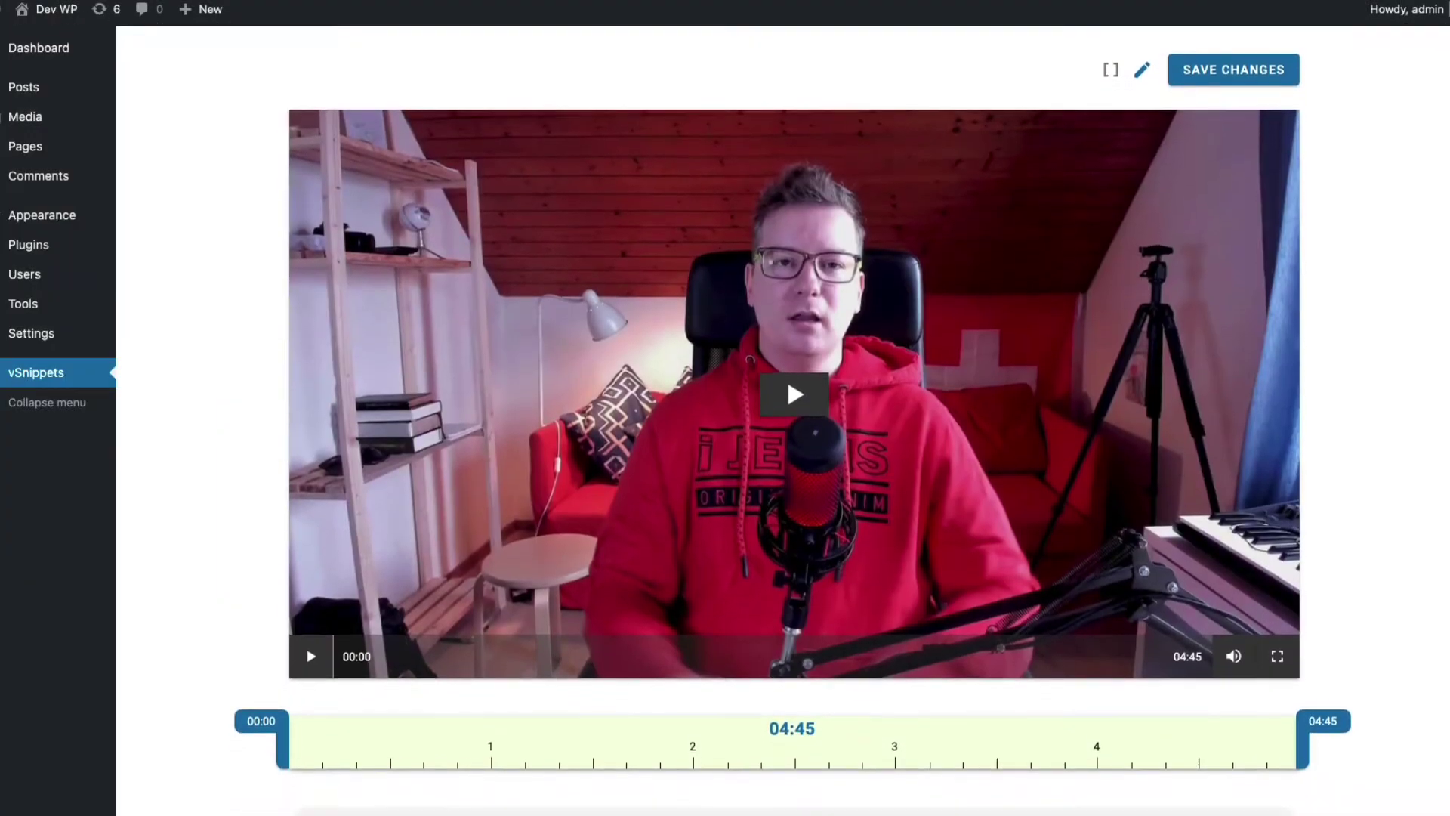
scroll(1279, 425, down, 1)
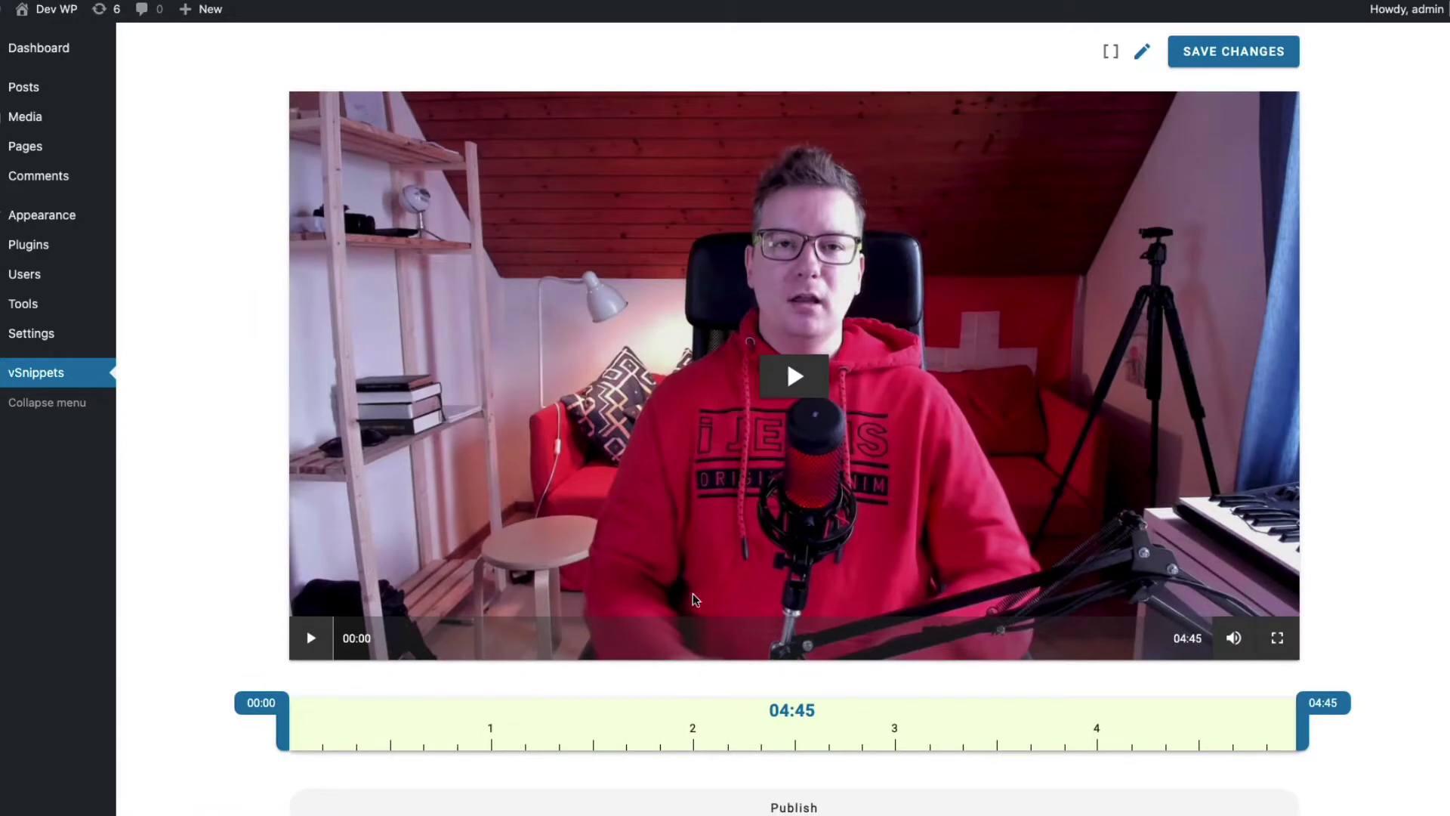
click(695, 599)
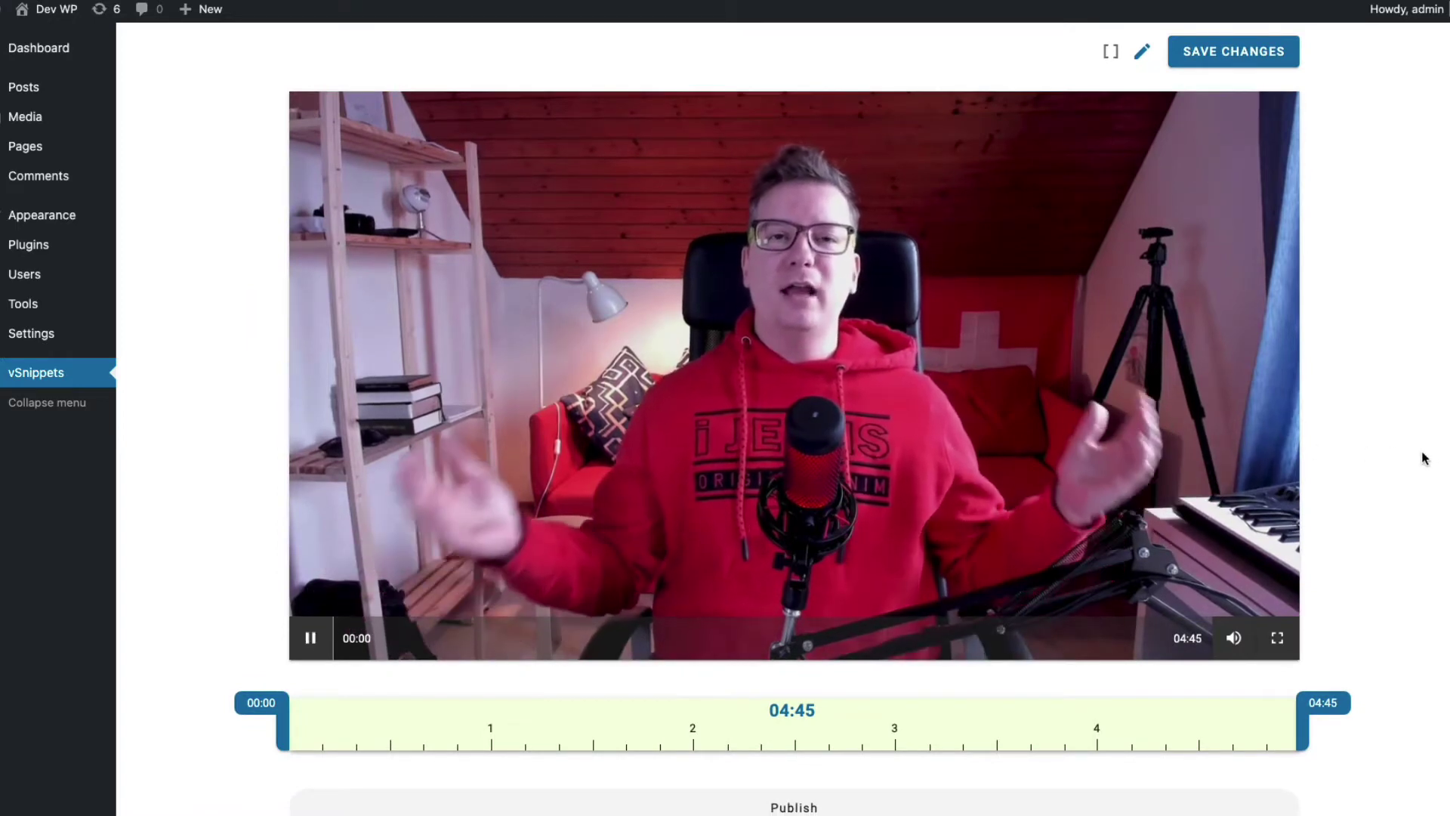
click(1128, 426)
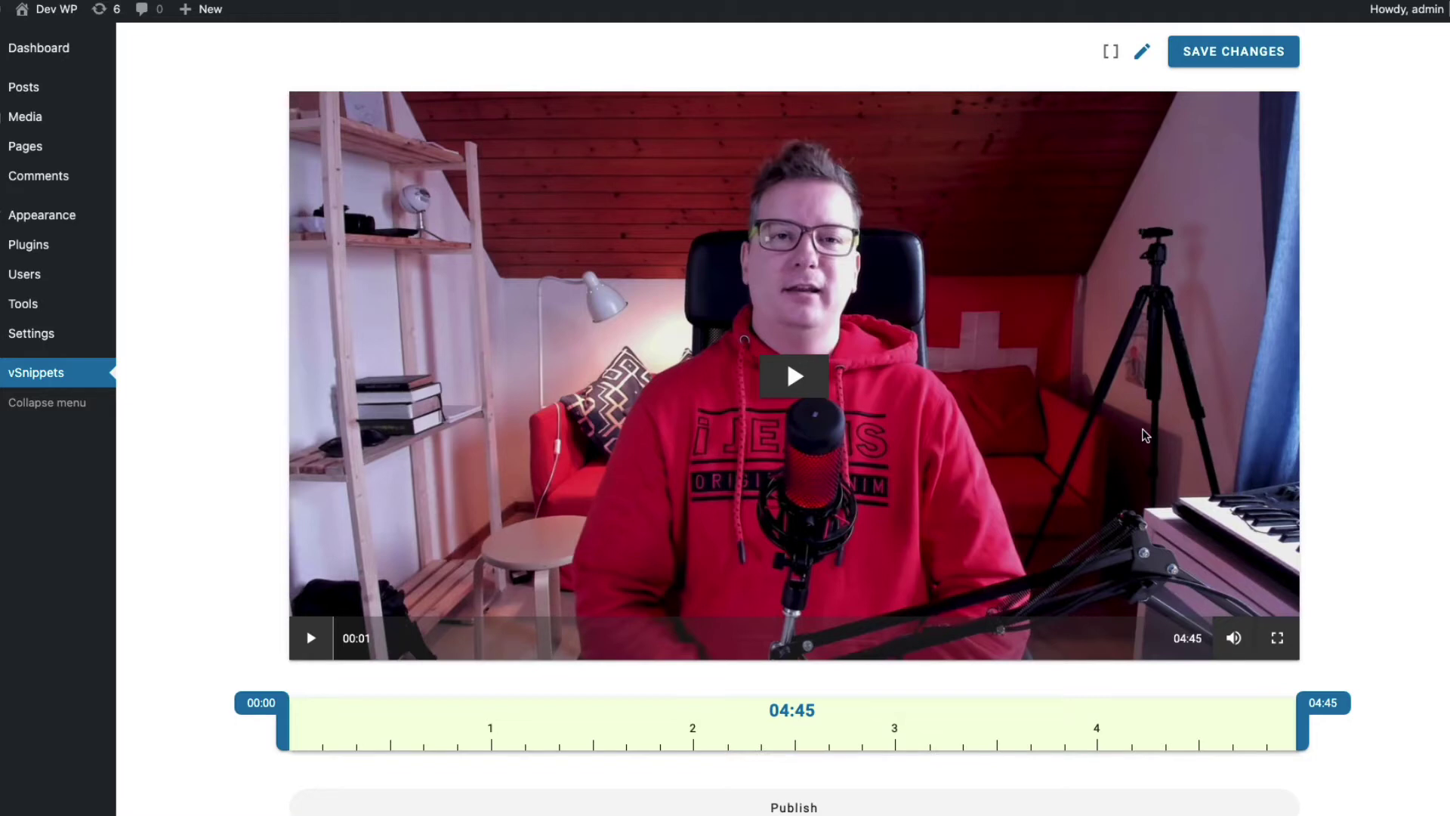
- Skim the video for the wanted section, trim the snippet to run from 02:31 to 03:17, and briefly play the trimmed result
click(888, 638)
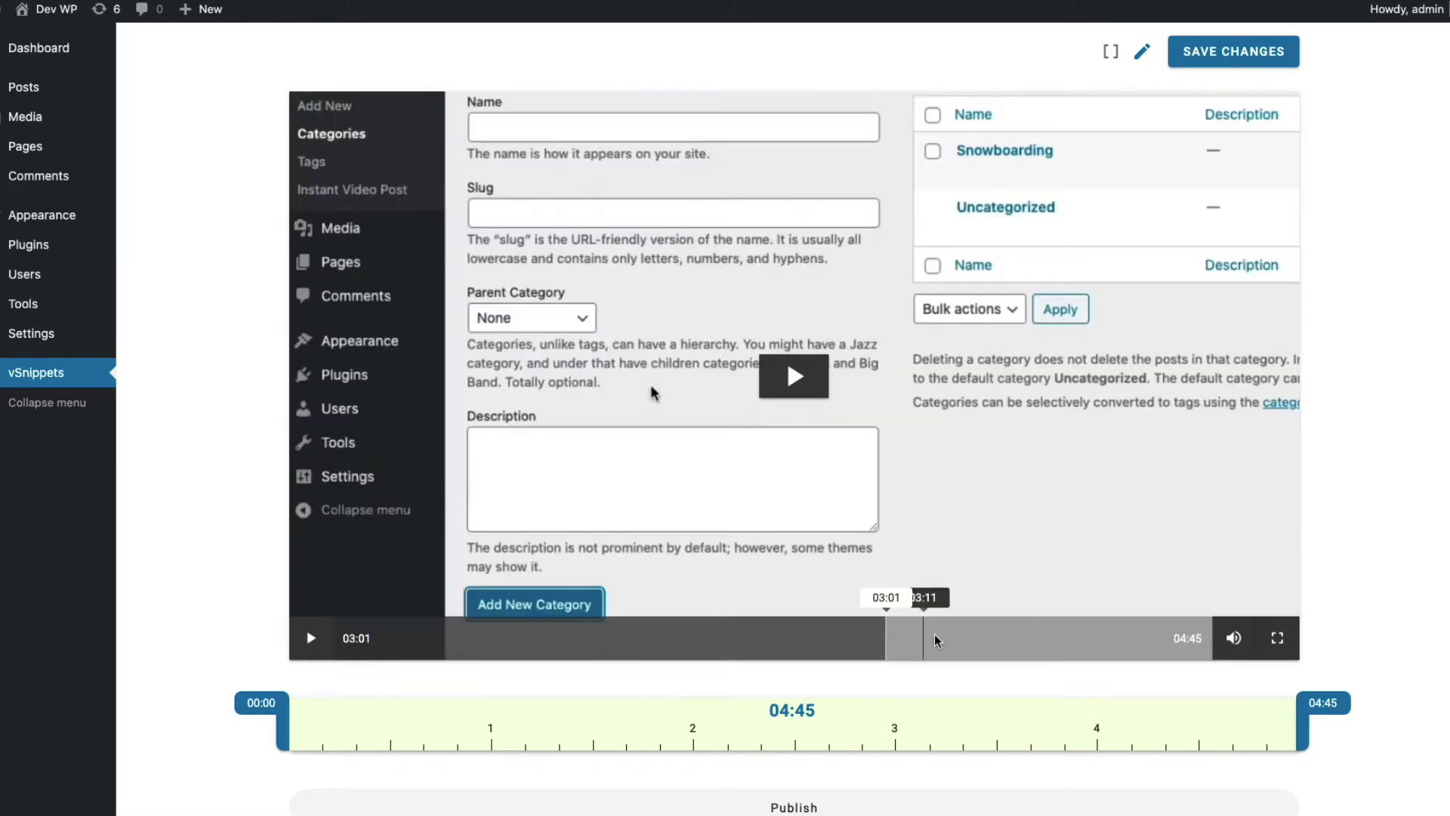
click(838, 641)
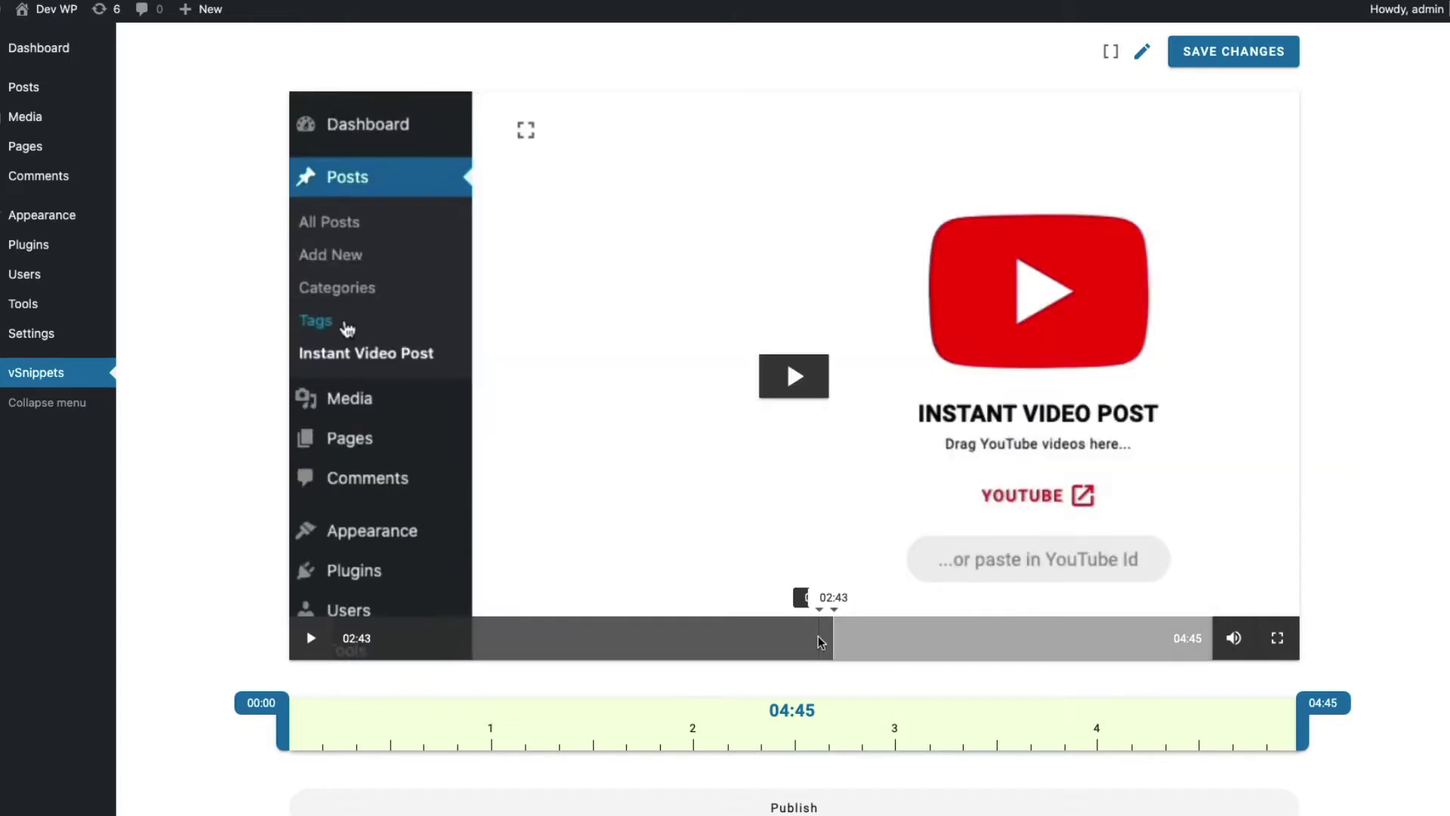
click(760, 639)
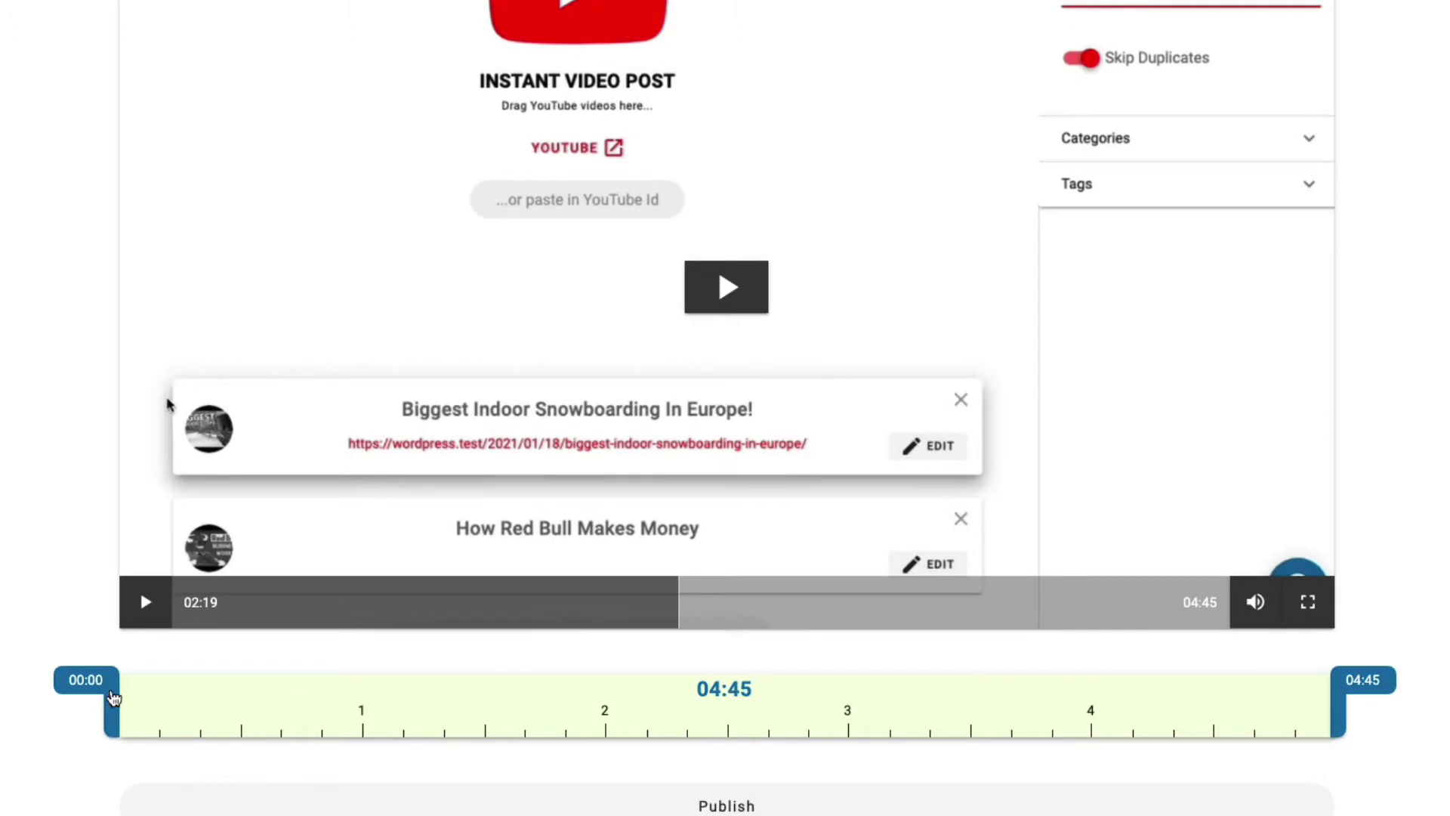
drag(117, 698, 755, 725)
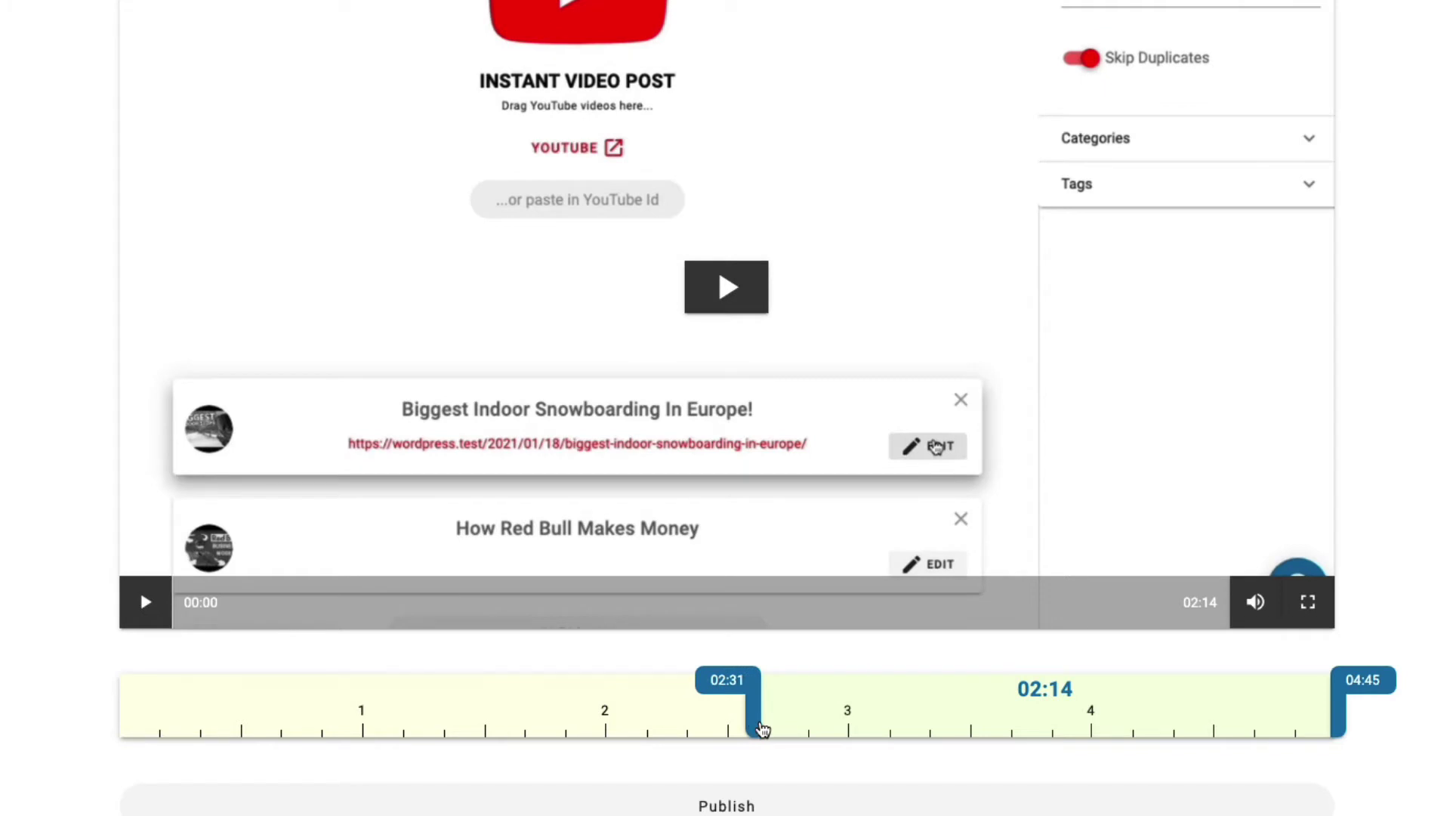
drag(1359, 697, 1015, 668)
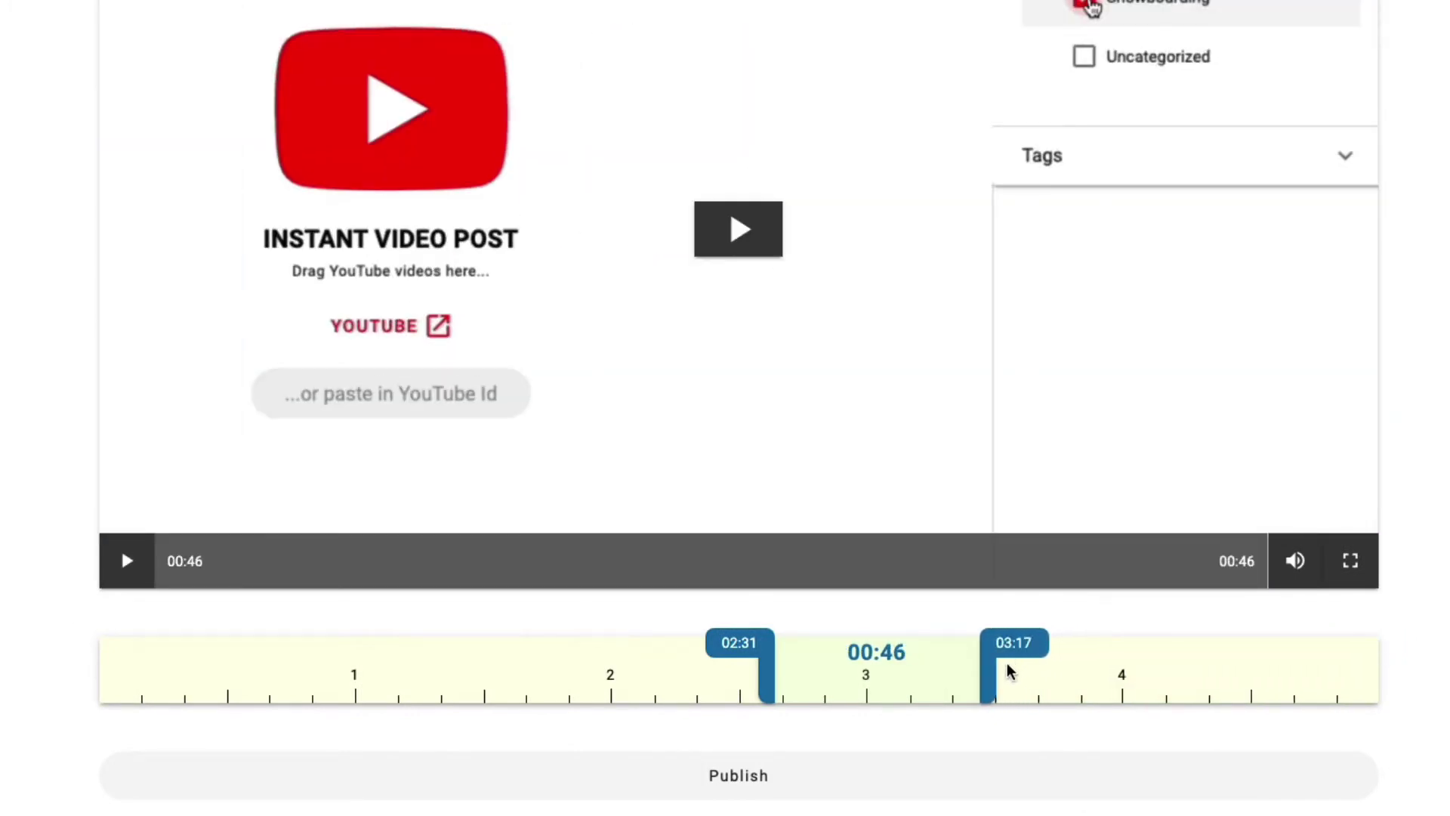
click(800, 225)
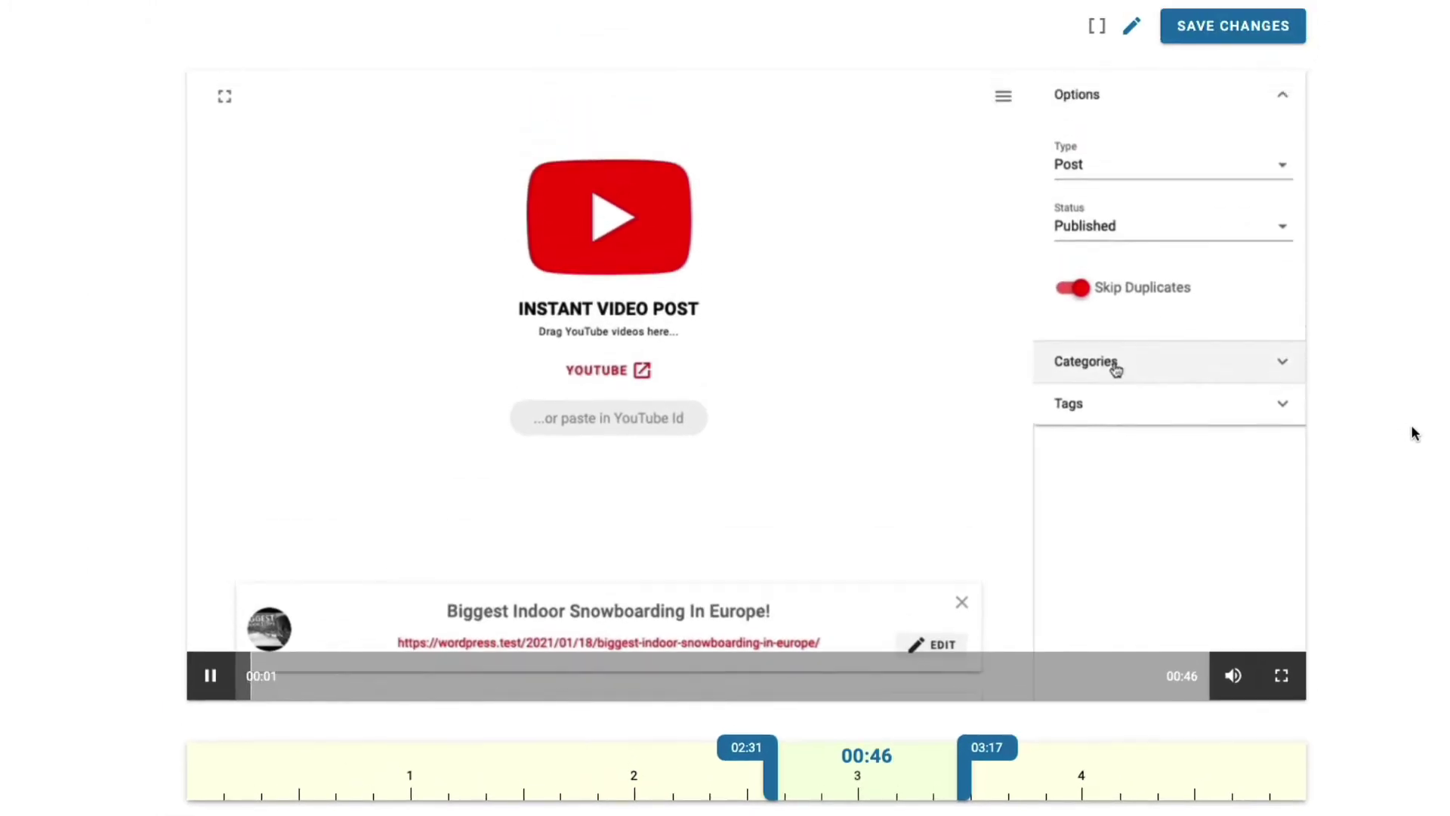
click(1028, 435)
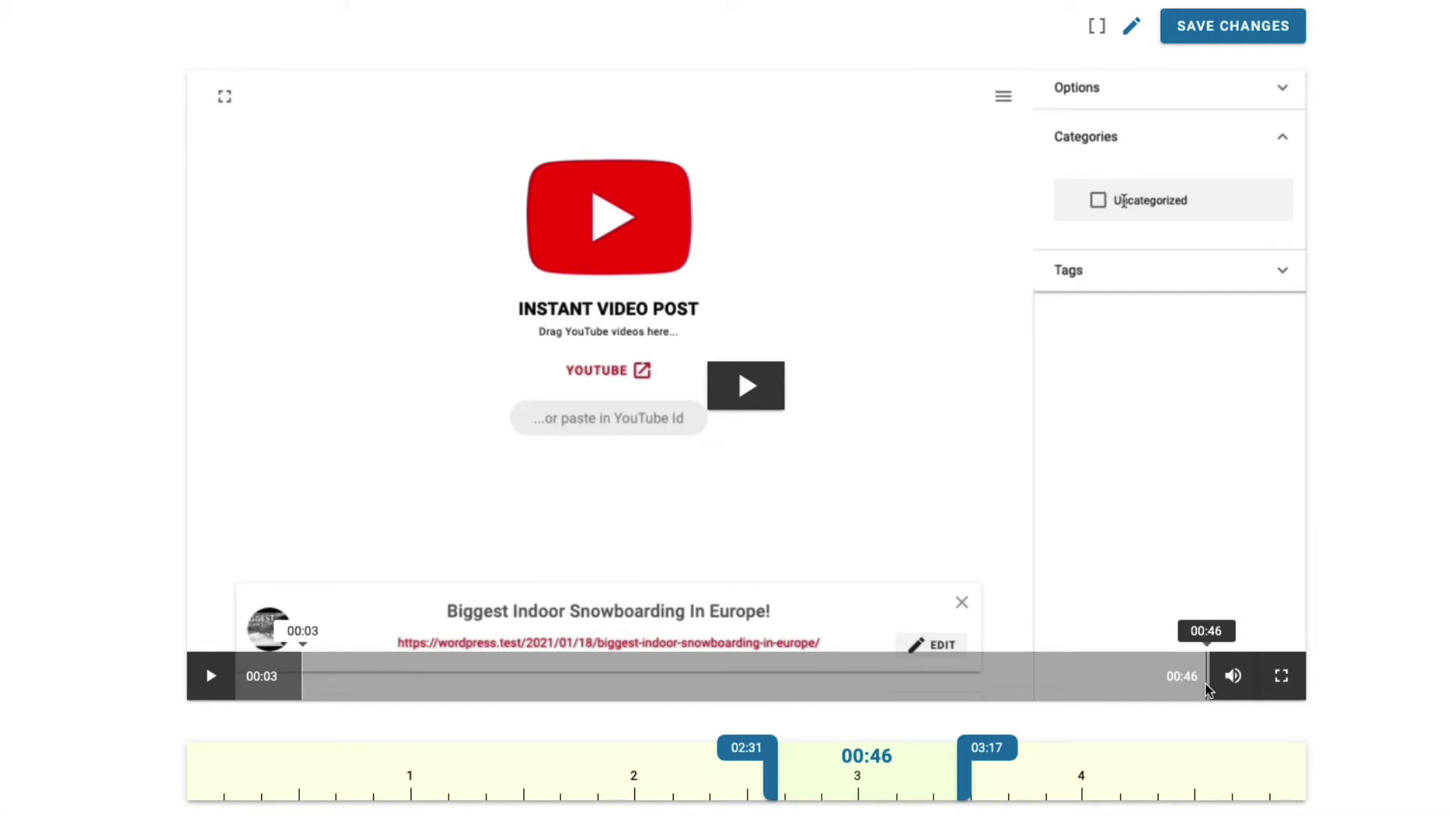
- Publish the trimmed snippet and copy its shortcode [vsnippets id="2"]
scroll(982, 740, down, 1)
click(842, 778)
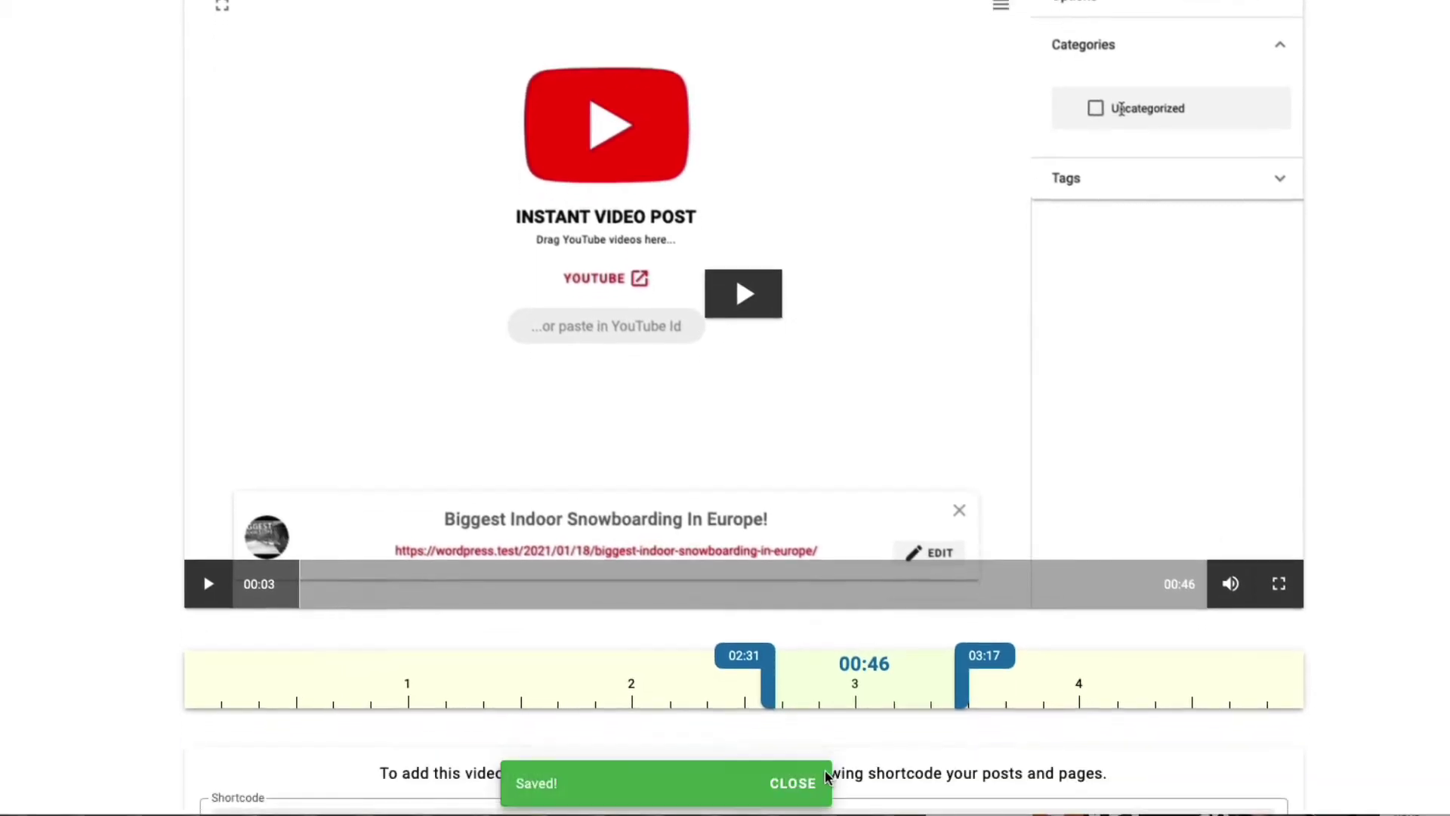
scroll(827, 777, down, 2)
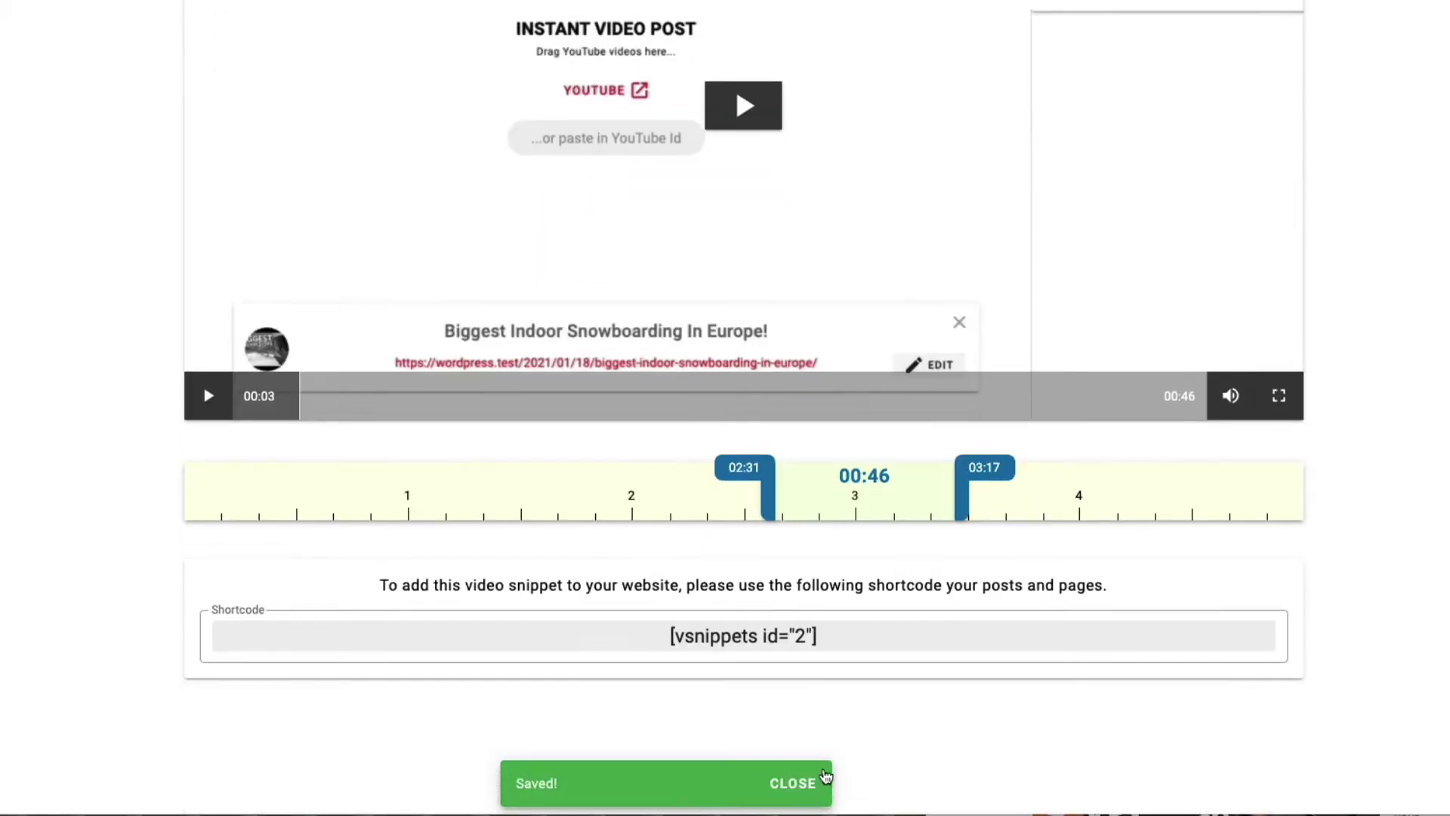
click(777, 636)
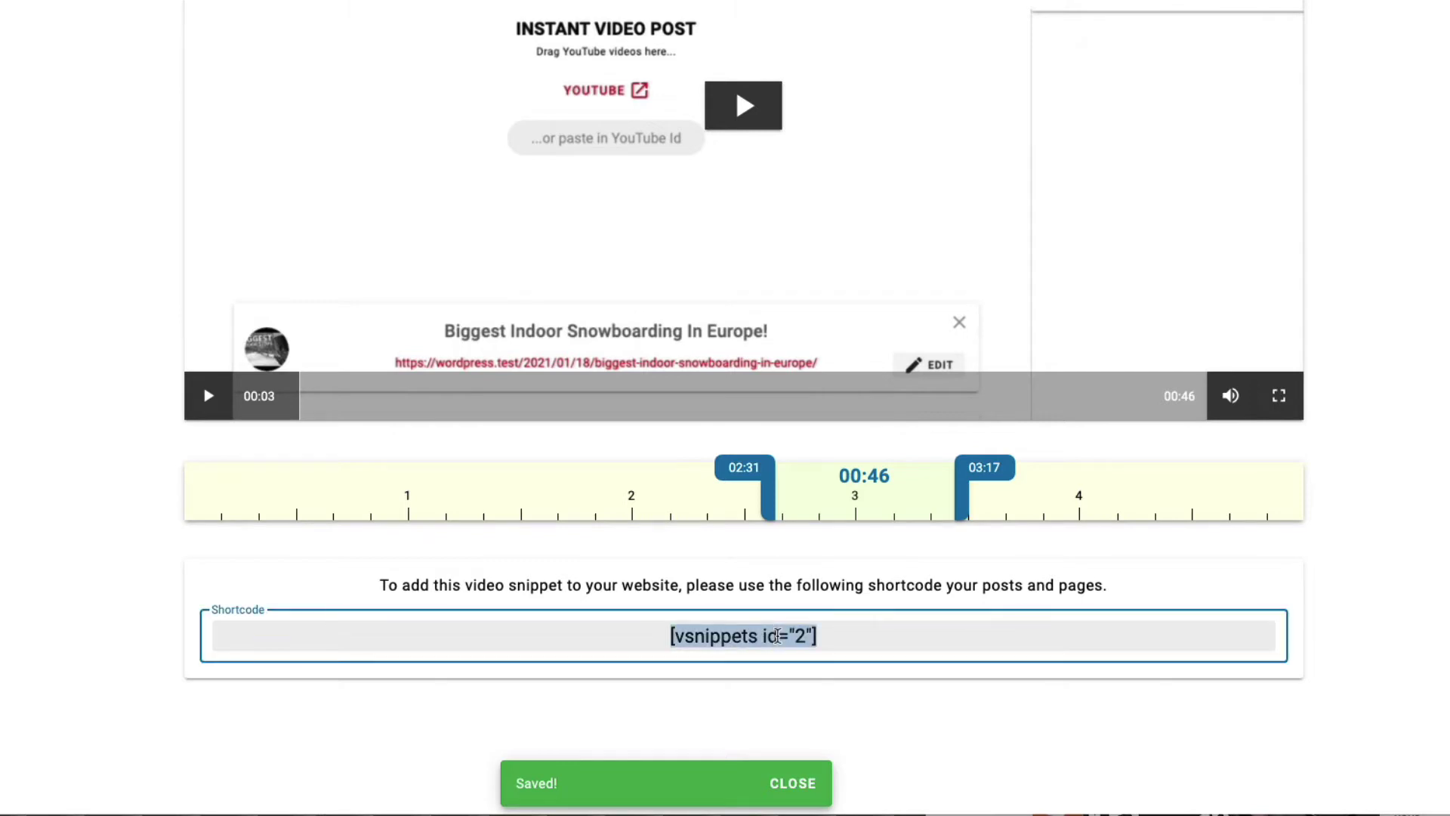
scroll(834, 656, up, 3)
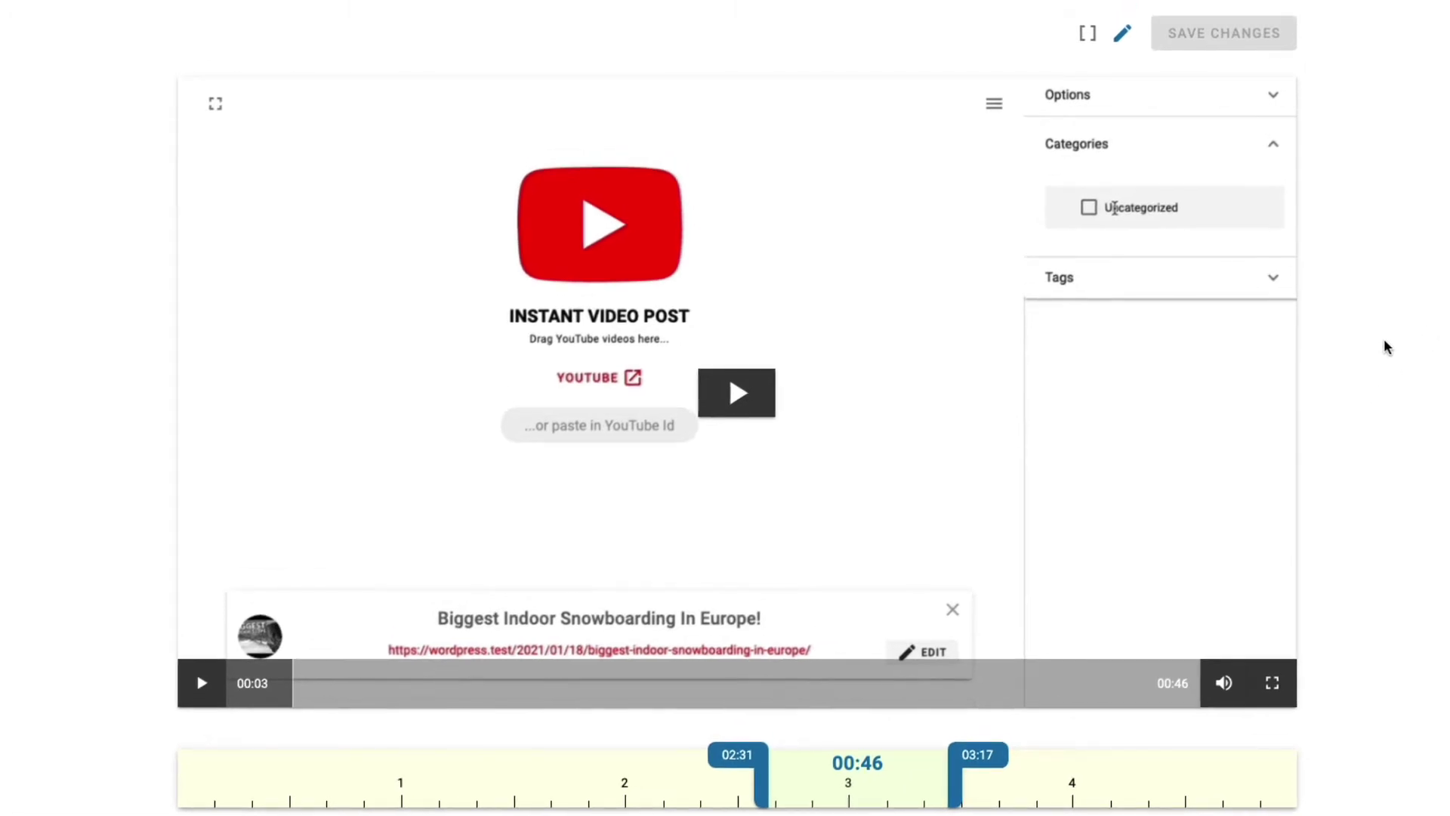
scroll(1389, 336, down, 3)
scroll(1386, 336, up, 3)
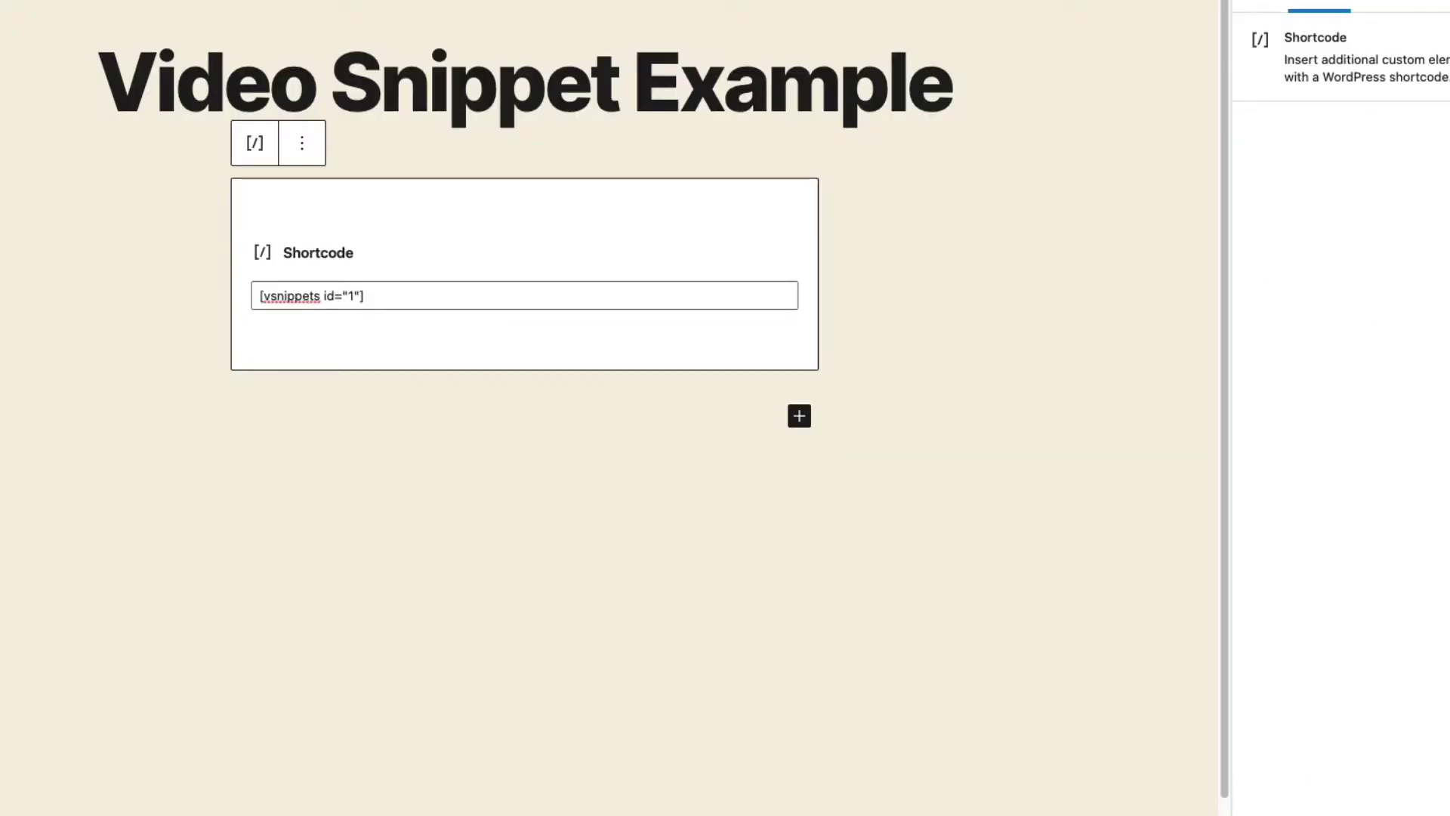
- Switch to the "Video Snippet Example" post editor, replace the shortcode with [vsnippets id="2"], update the post and play the embedded snippet on the site
triple_click(449, 295)
key(ctrl+v)
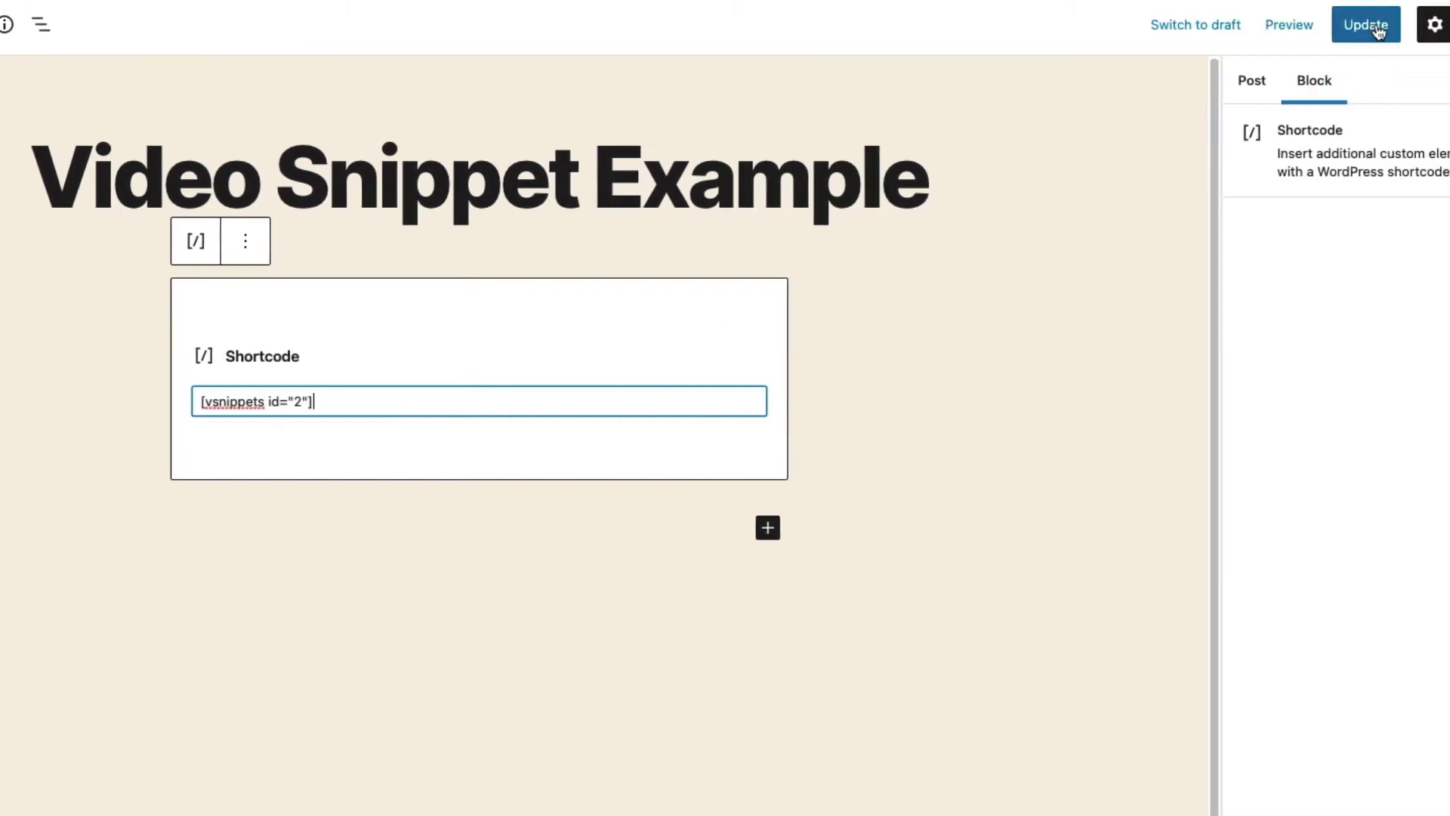
click(1346, 29)
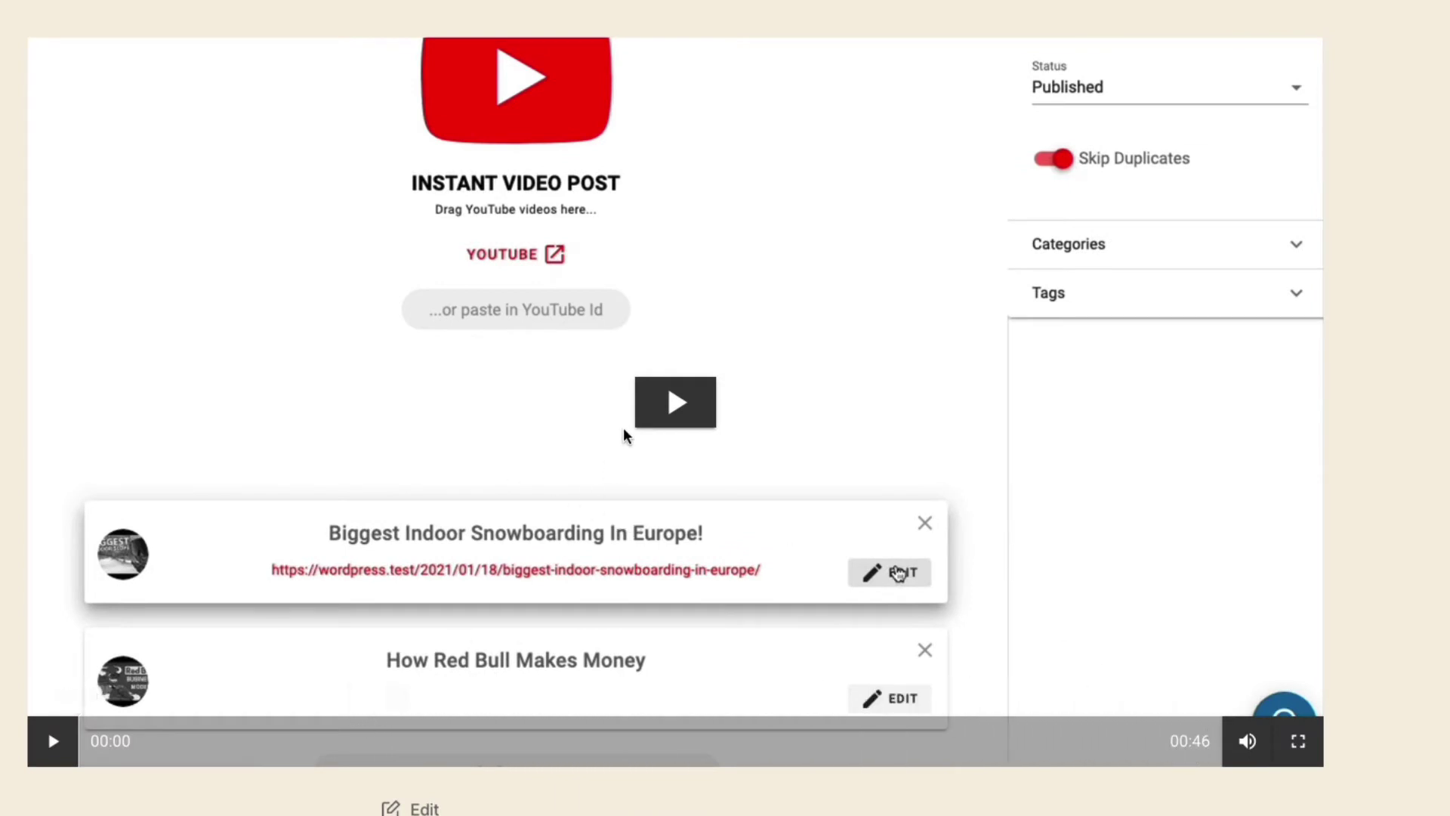
click(665, 408)
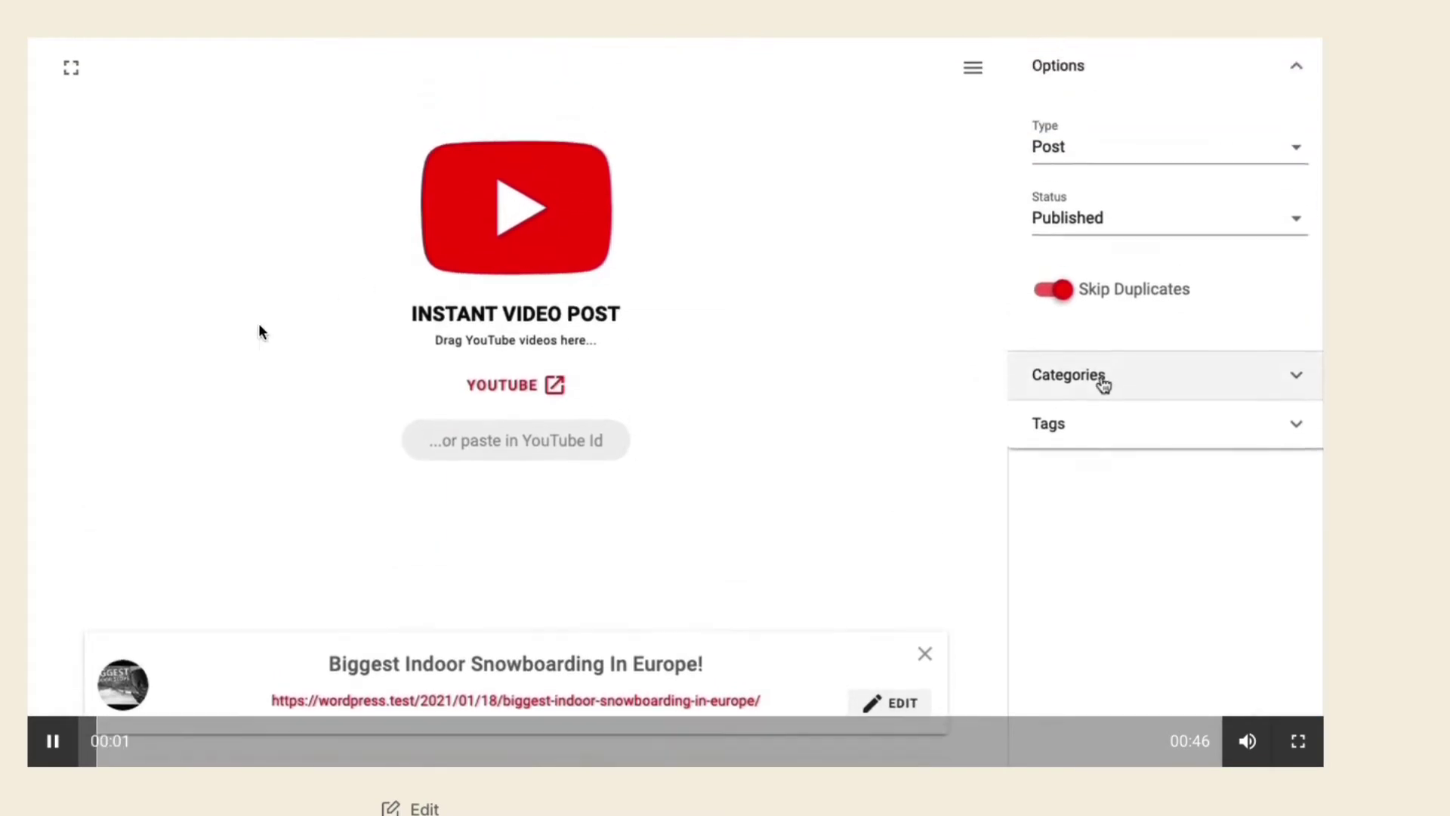